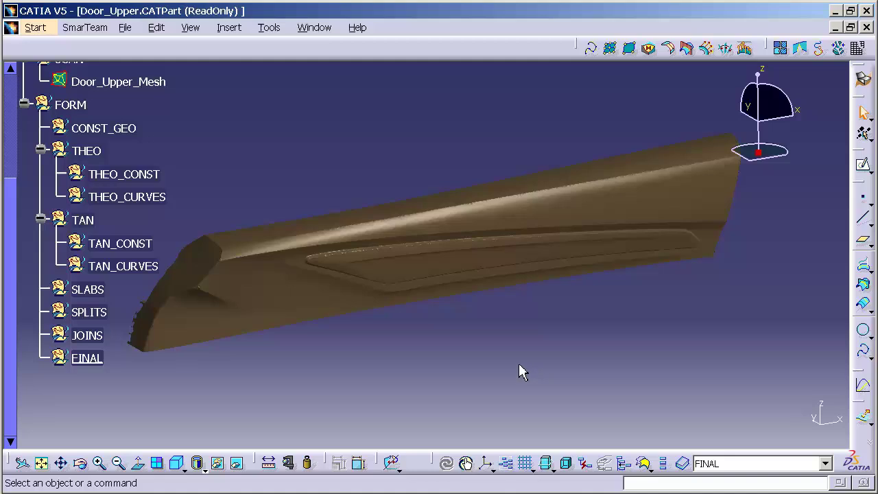
# - Orbit the door part to inspect it from several angles, ending on an overall view
pyautogui.moveTo(359, 298); pyautogui.dragTo(382, 301, button='middle')
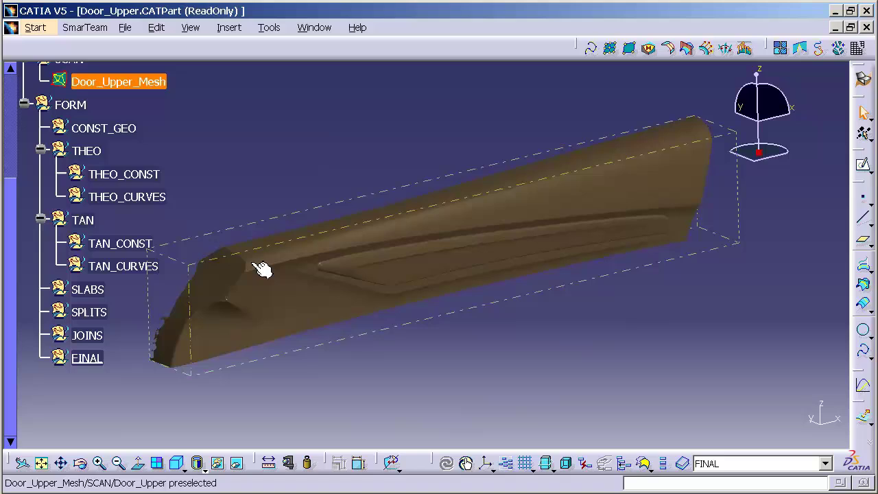
pyautogui.moveTo(439, 375); pyautogui.dragTo(405, 208, button='middle')
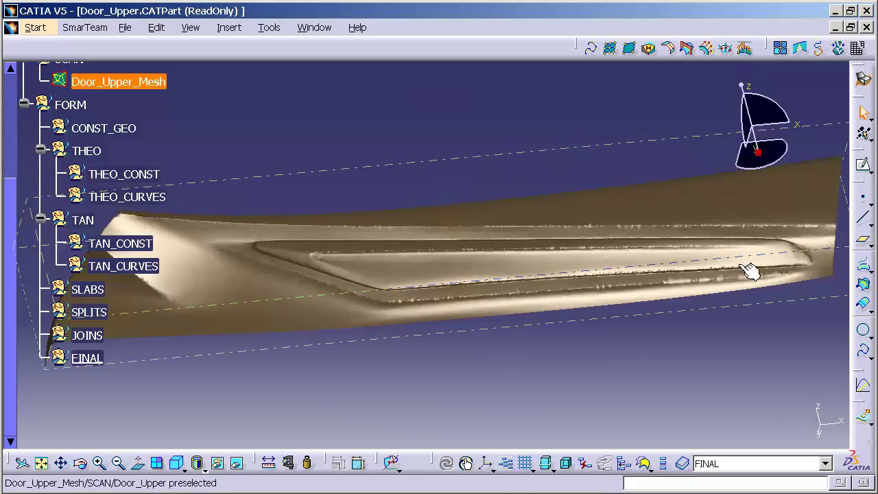
pyautogui.moveTo(313, 371); pyautogui.dragTo(363, 398, button='middle')
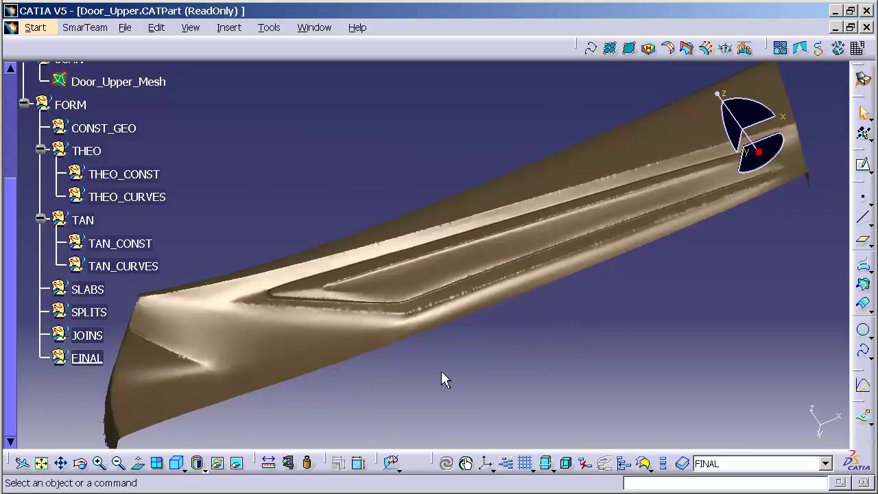
pyautogui.moveTo(443, 361); pyautogui.dragTo(427, 382, button='middle')
pyautogui.moveTo(545, 306); pyautogui.dragTo(552, 350, button='middle')
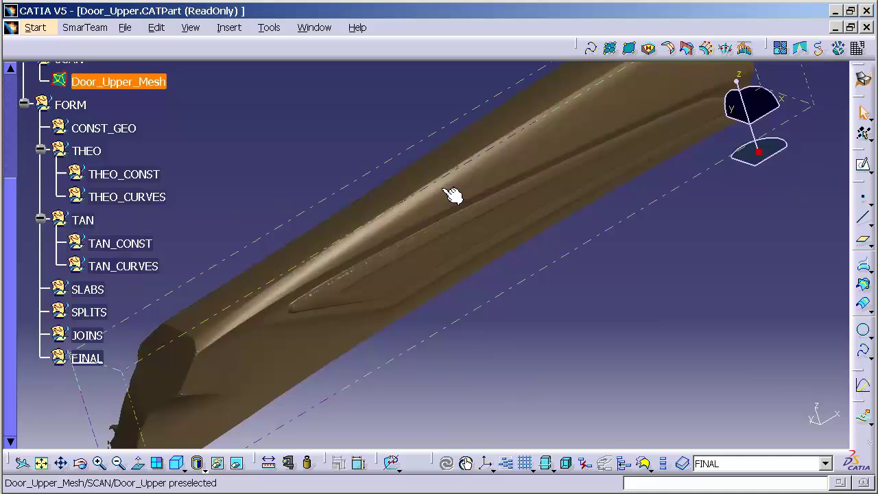
pyautogui.moveTo(319, 394); pyautogui.dragTo(300, 325, button='middle')
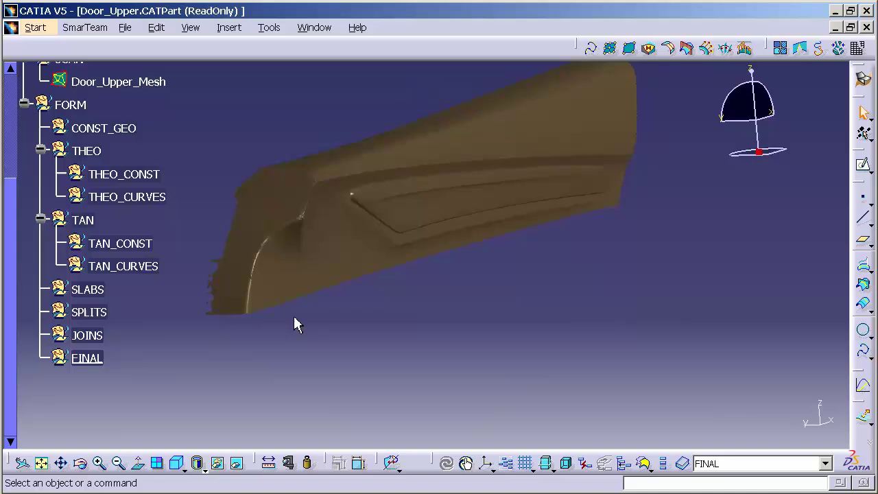
pyautogui.moveTo(465, 251); pyautogui.dragTo(416, 303, button='middle')
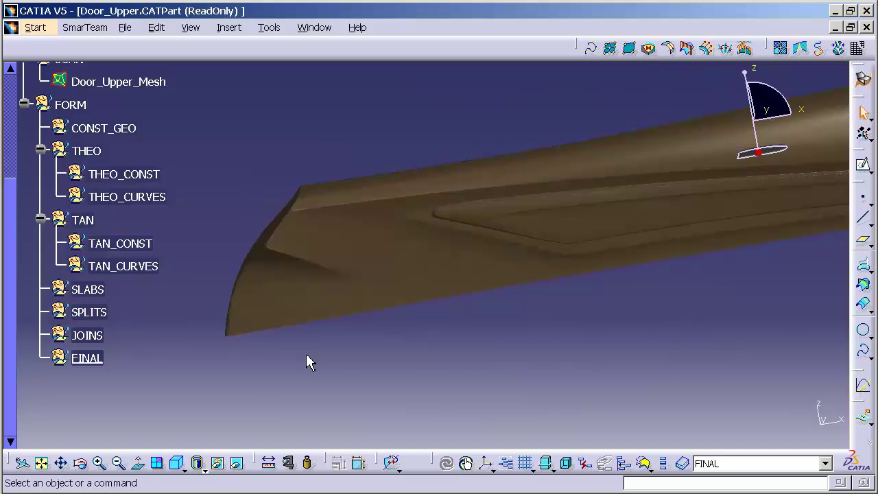
pyautogui.moveTo(578, 282); pyautogui.dragTo(445, 323, button='middle')
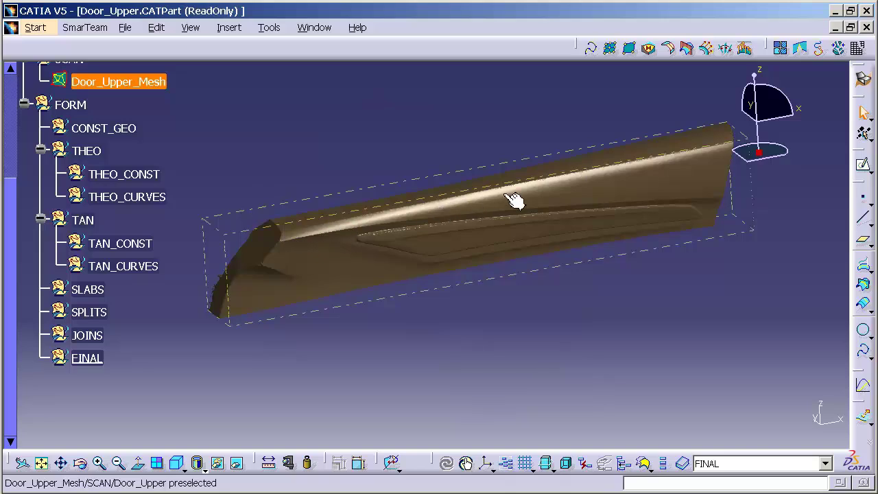
pyautogui.moveTo(345, 357); pyautogui.dragTo(357, 358, button='middle')
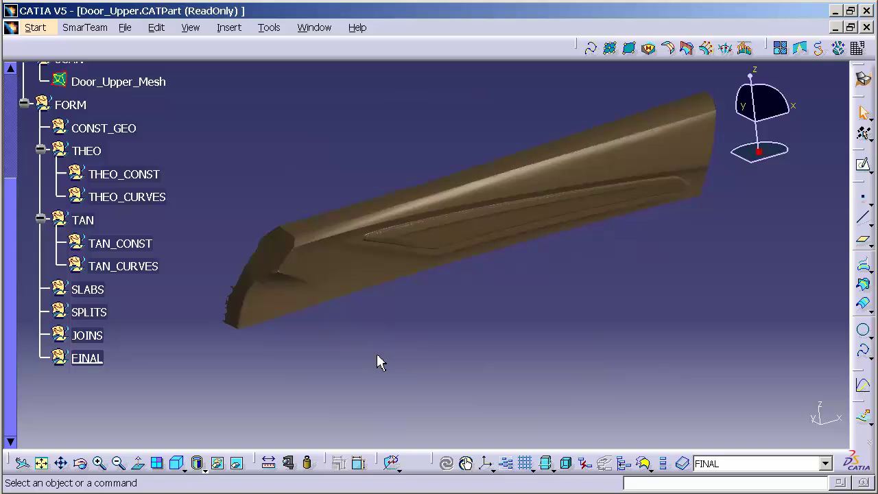
# - Define THEO_CONST as the work object and clear the selection
pyautogui.rightClick(150, 177)
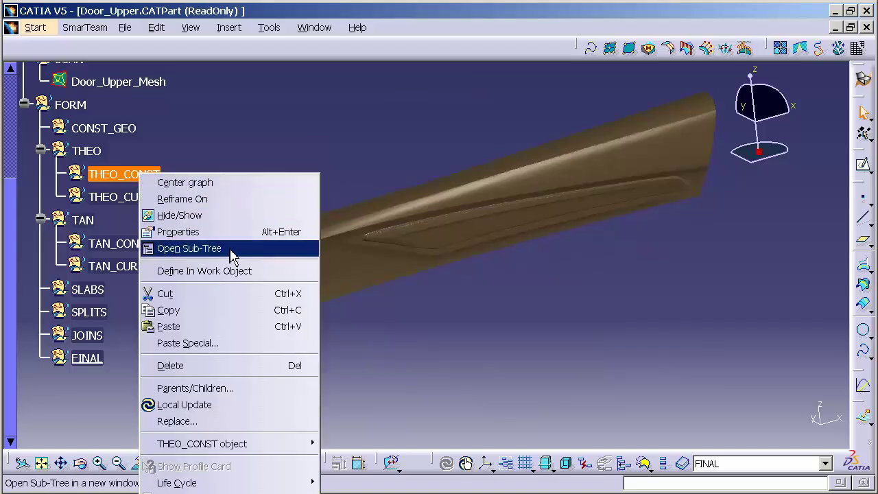
pyautogui.click(214, 278)
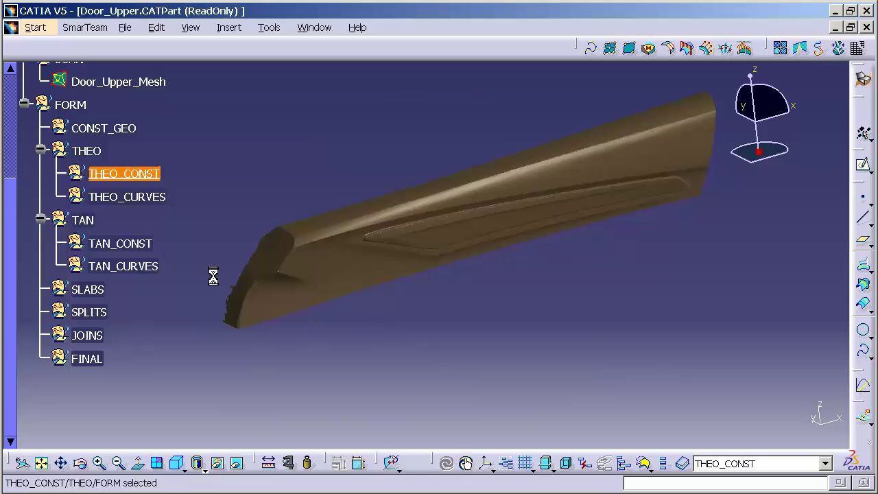
pyautogui.click(566, 352)
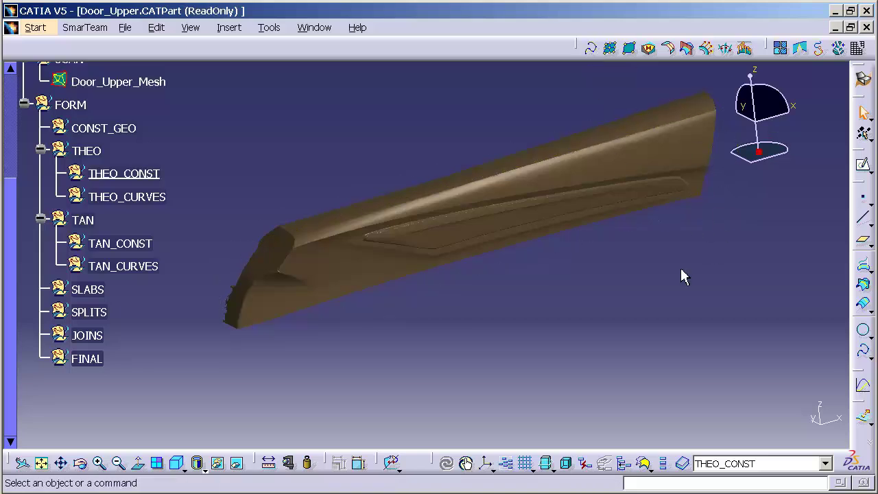
# - Rotate the door part to a side-on view
pyautogui.moveTo(531, 314)
pyautogui.mouseDown(button='middle')
pyautogui.moveTo(446, 281)
pyautogui.moveTo(588, 298)
pyautogui.moveTo(601, 319)
pyautogui.moveTo(589, 329)
pyautogui.mouseUp(button='middle')
pyautogui.moveTo(445, 290); pyautogui.dragTo(337, 281, button='middle')
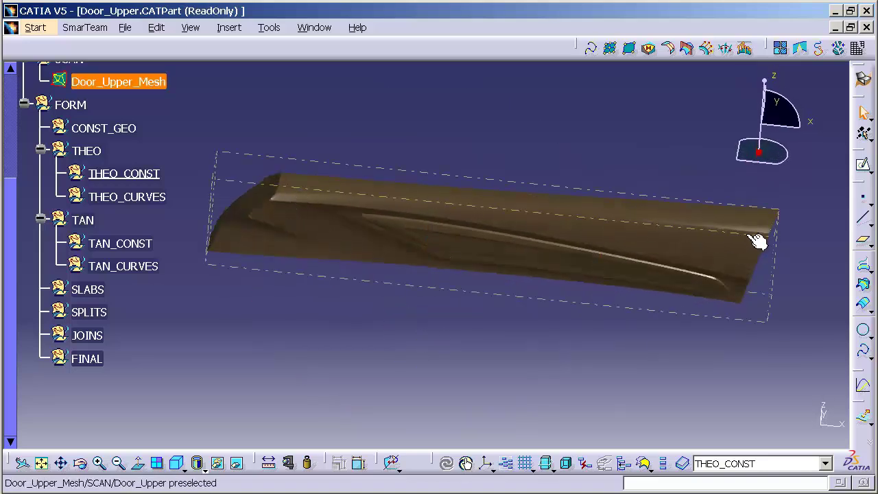
pyautogui.moveTo(551, 339)
pyautogui.mouseDown(button='middle')
pyautogui.moveTo(568, 286)
pyautogui.moveTo(439, 354)
pyautogui.moveTo(441, 314)
pyautogui.moveTo(466, 293)
pyautogui.moveTo(433, 301)
pyautogui.mouseUp(button='middle')
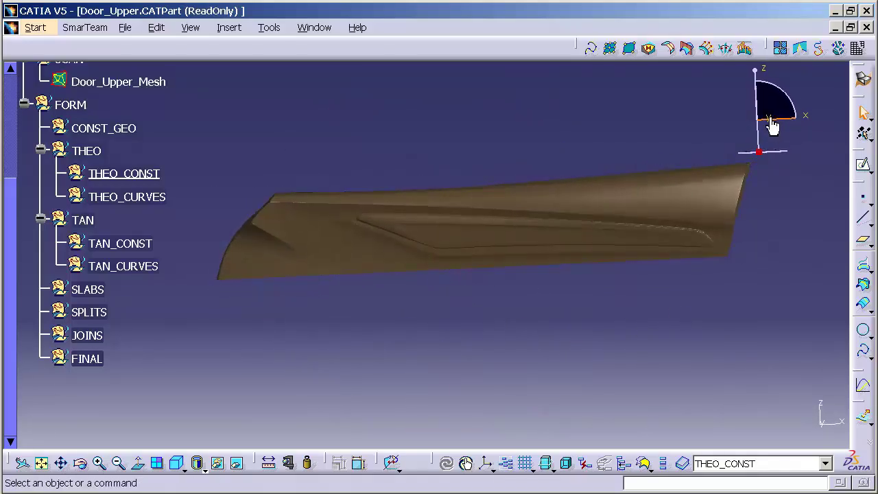
pyautogui.moveTo(772, 121); pyautogui.dragTo(753, 137)
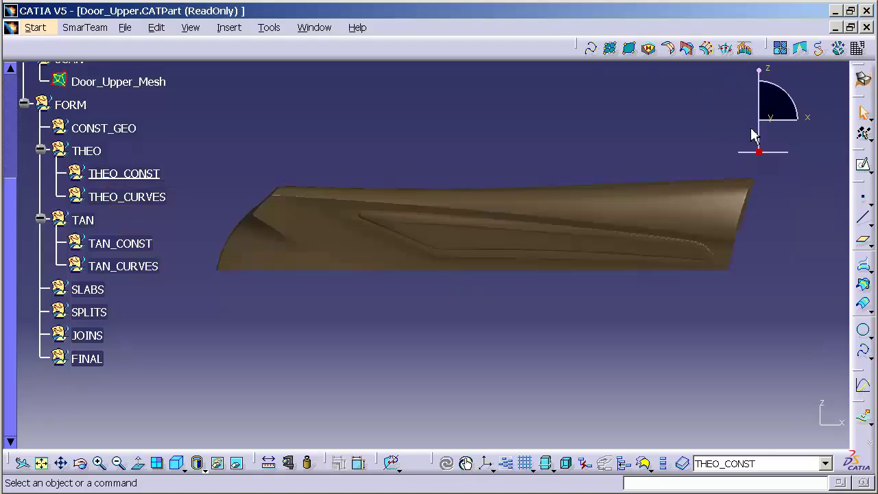
pyautogui.moveTo(519, 146); pyautogui.dragTo(521, 167, button='middle')
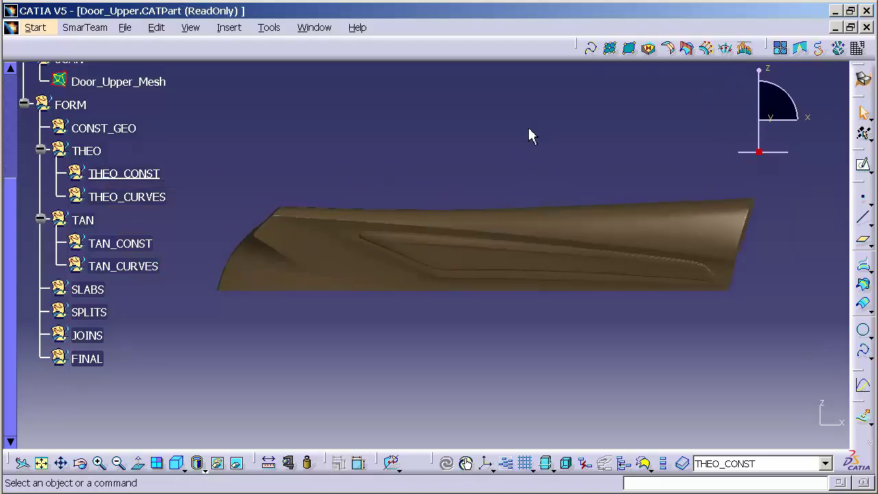
# - Make XZ the compass's privileged plane and start a 3D Curve
pyautogui.rightClick(780, 115)
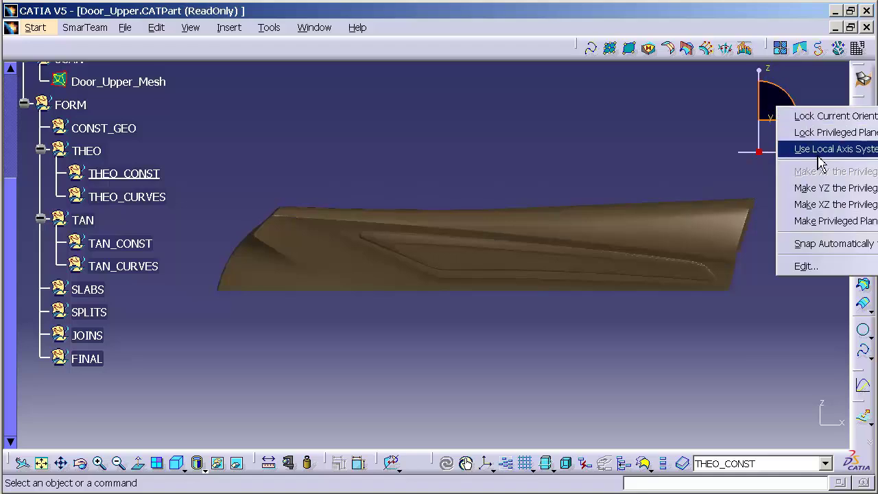
pyautogui.click(873, 212)
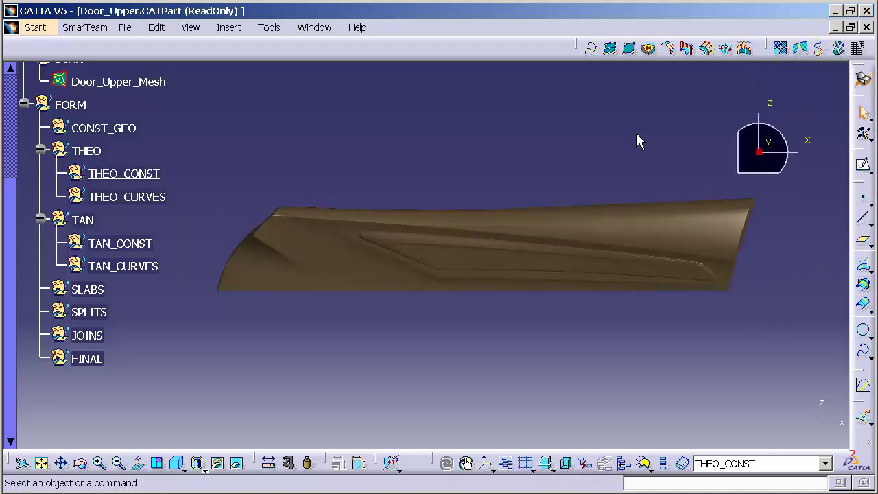
pyautogui.click(590, 48)
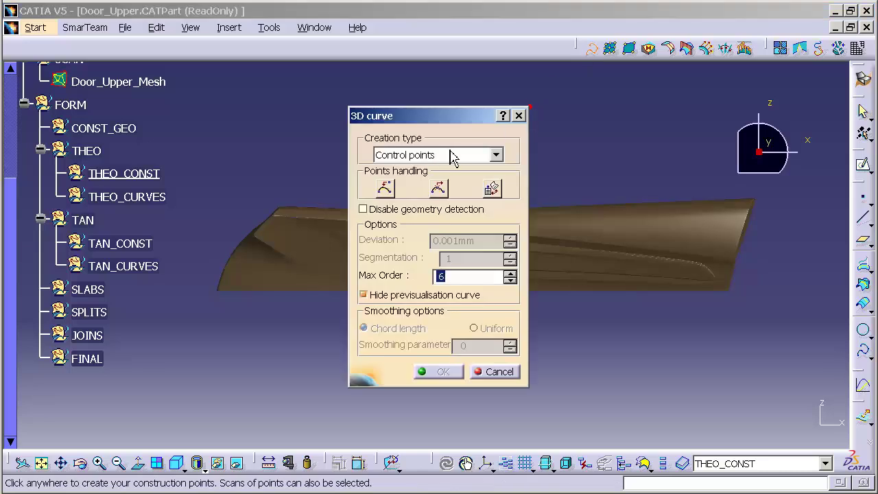
# - Place three control points along the door's top edge: left, middle and right end
pyautogui.moveTo(439, 118); pyautogui.dragTo(760, 183)
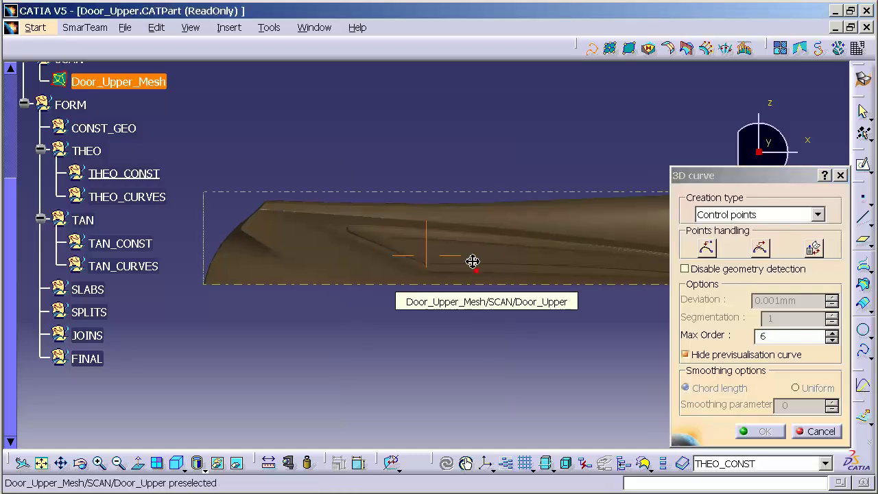
pyautogui.moveTo(472, 262); pyautogui.dragTo(493, 217, button='middle')
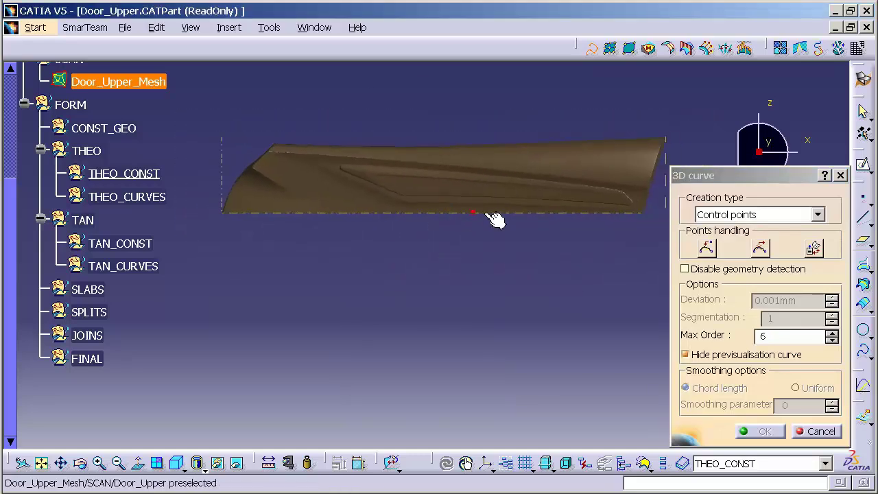
pyautogui.click(232, 126)
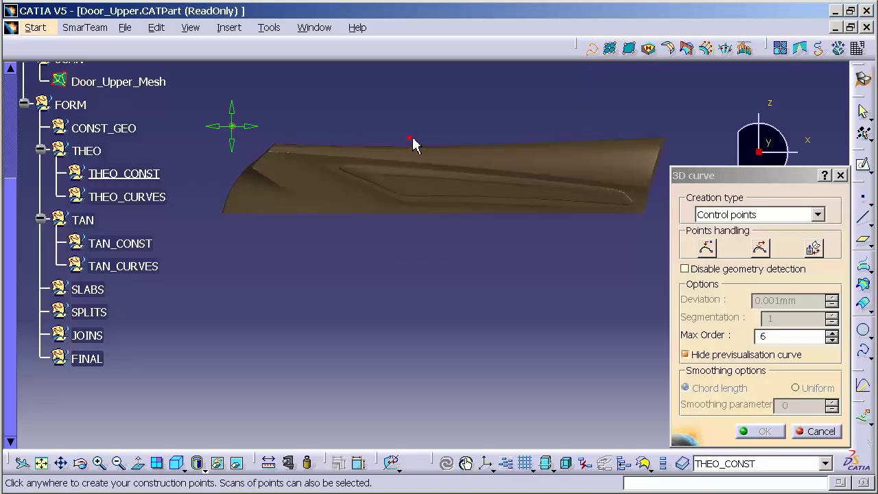
pyautogui.click(445, 135)
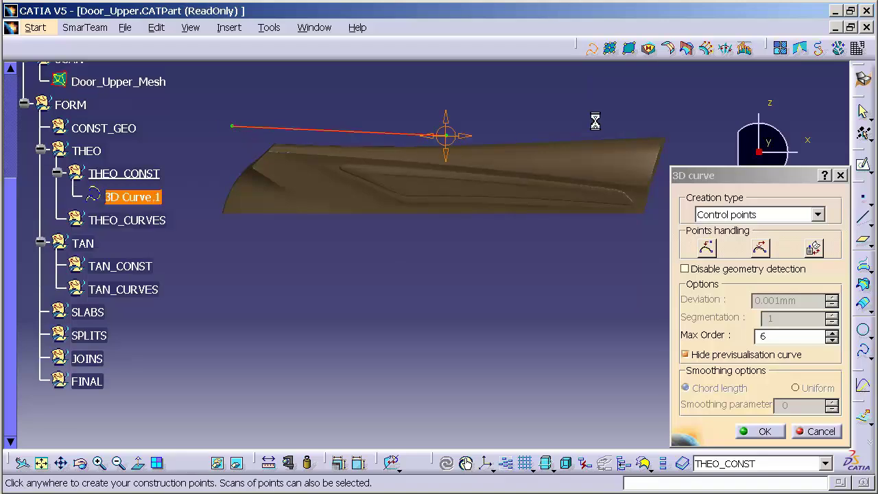
pyautogui.click(675, 113)
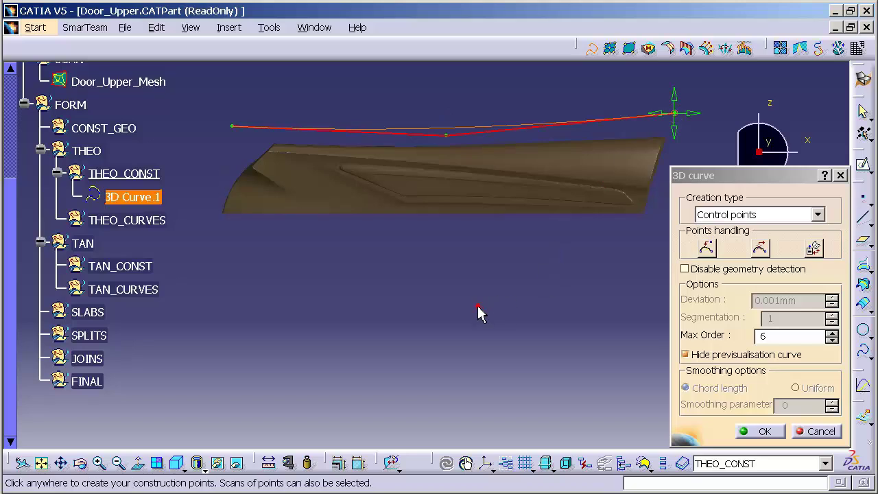
# - Drag the left, middle and right control points onto the top edge and confirm the curve
pyautogui.moveTo(478, 312); pyautogui.dragTo(480, 294, button='middle')
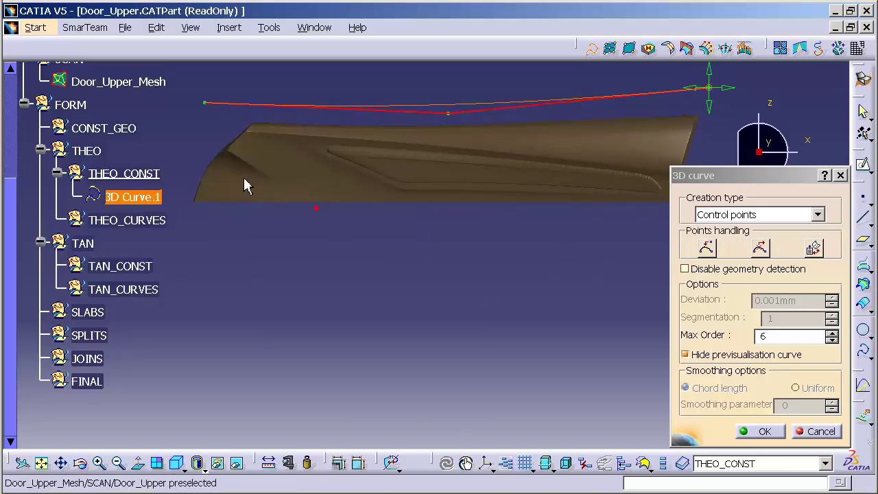
pyautogui.click(204, 105)
pyautogui.moveTo(208, 115); pyautogui.dragTo(209, 131)
pyautogui.click(447, 114)
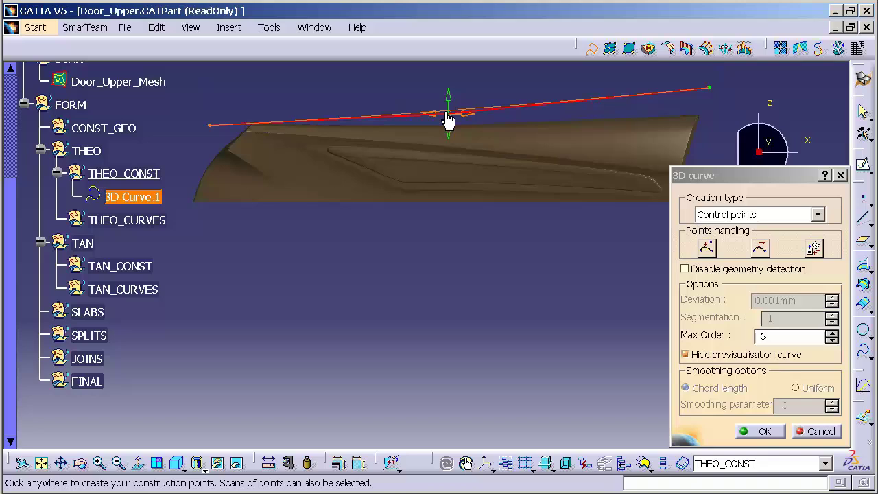
pyautogui.moveTo(448, 120); pyautogui.dragTo(448, 143)
pyautogui.moveTo(708, 88); pyautogui.dragTo(710, 120)
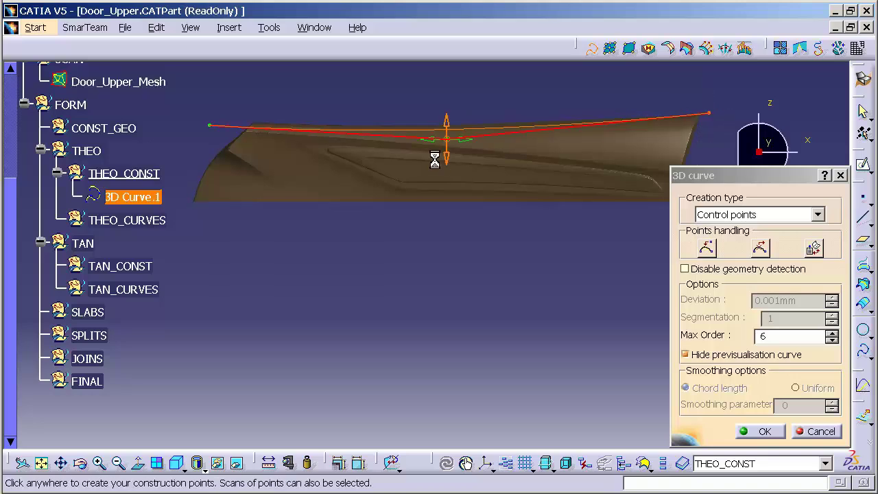
pyautogui.moveTo(448, 156); pyautogui.dragTo(448, 155)
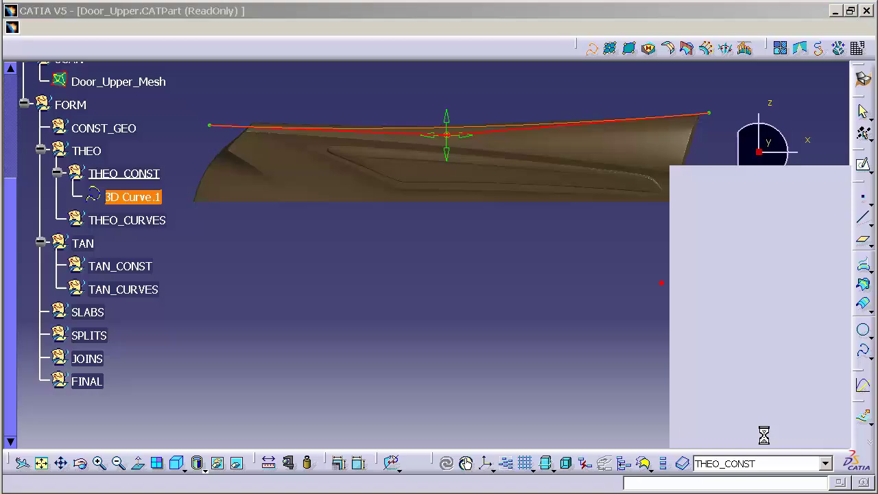
pyautogui.click(761, 432)
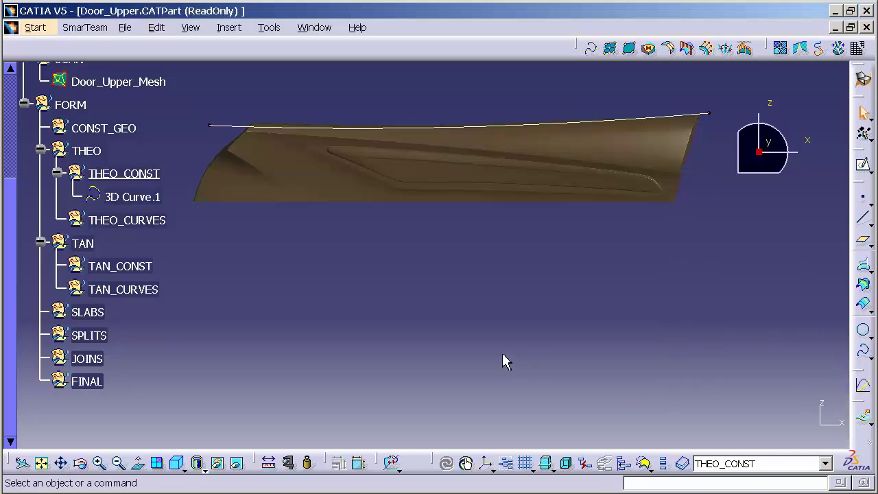
# - Look down the Z axis and make XY the privileged plane
pyautogui.click(774, 110)
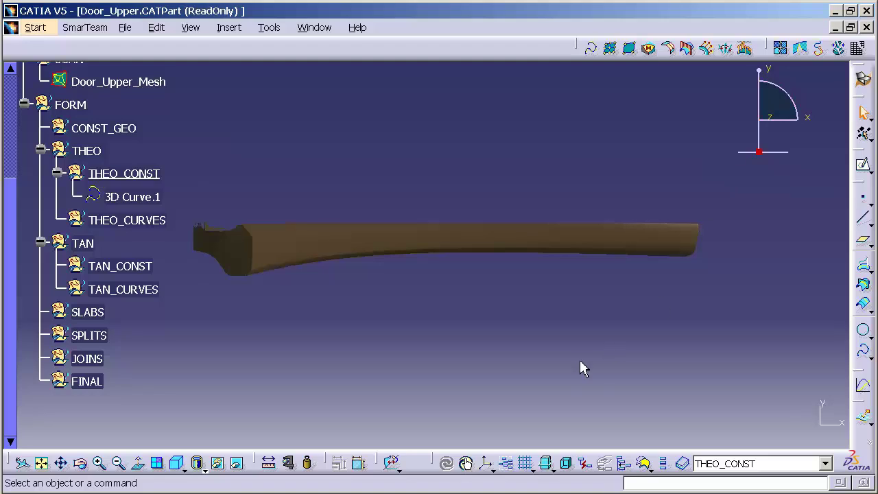
pyautogui.moveTo(580, 359); pyautogui.dragTo(598, 328, button='middle')
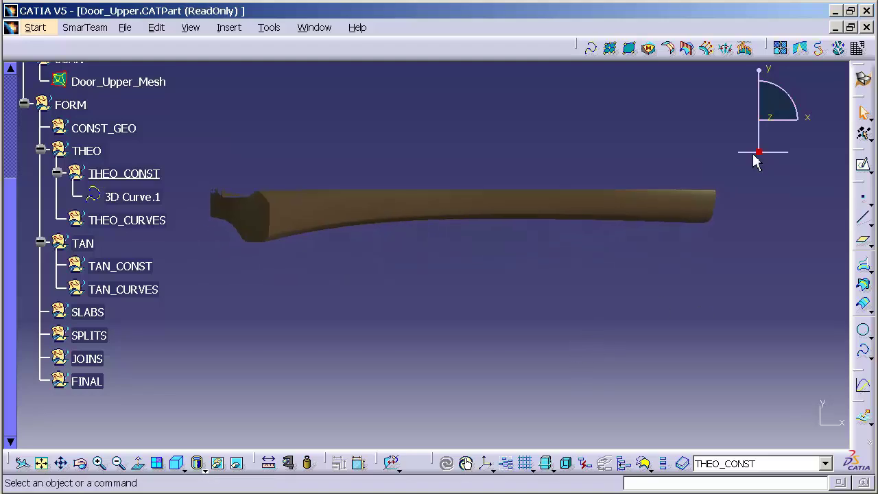
pyautogui.rightClick(774, 112)
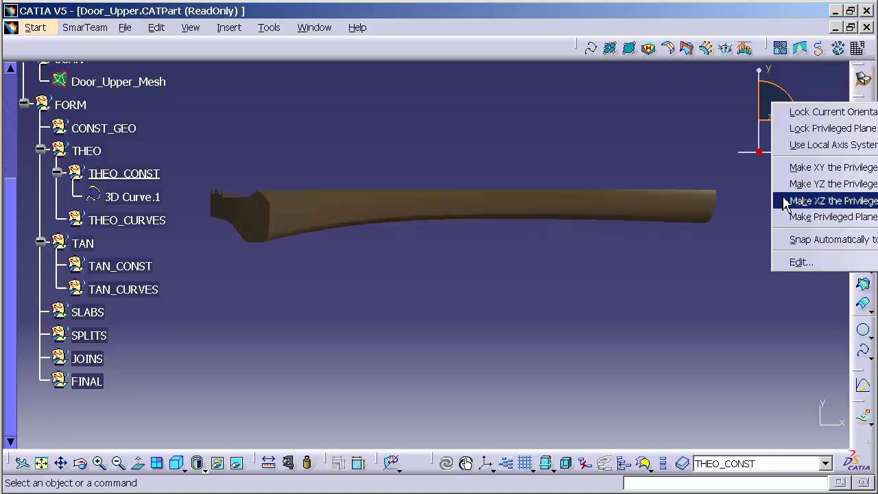
pyautogui.click(827, 170)
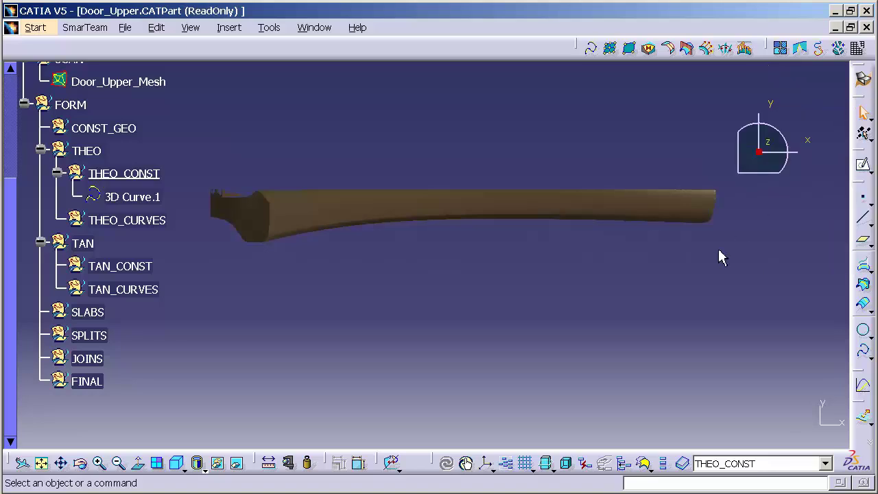
# - Start a new 3D Curve and place three control points across the part
pyautogui.click(592, 57)
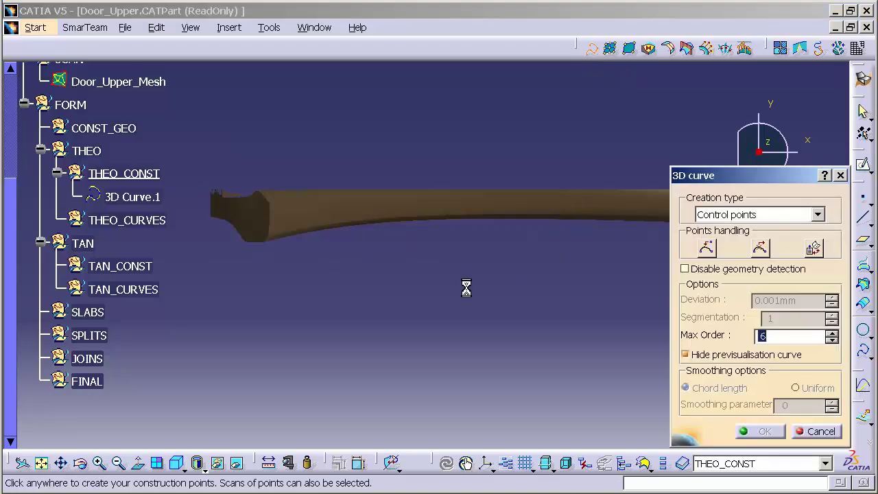
pyautogui.moveTo(458, 301); pyautogui.dragTo(435, 196, button='middle')
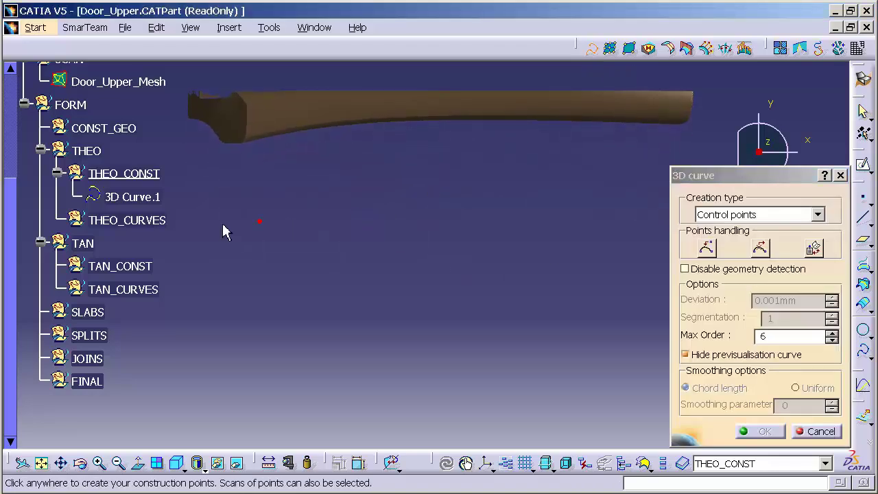
pyautogui.click(189, 198)
pyautogui.click(434, 151)
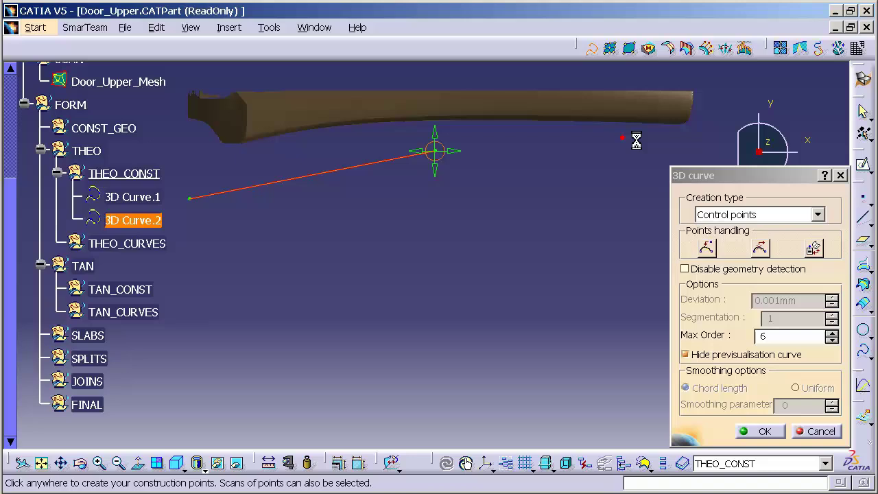
pyautogui.click(703, 148)
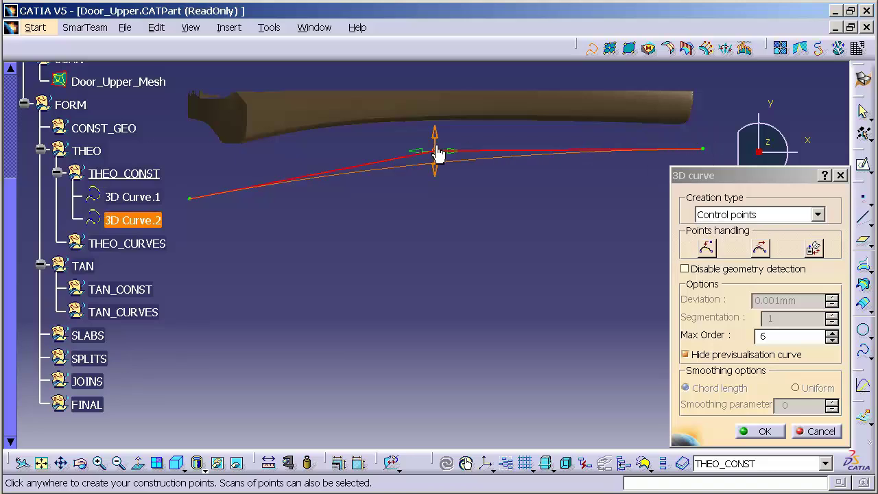
# - Drag the middle, right and left control points onto the part edge and confirm
pyautogui.moveTo(439, 152); pyautogui.dragTo(446, 94)
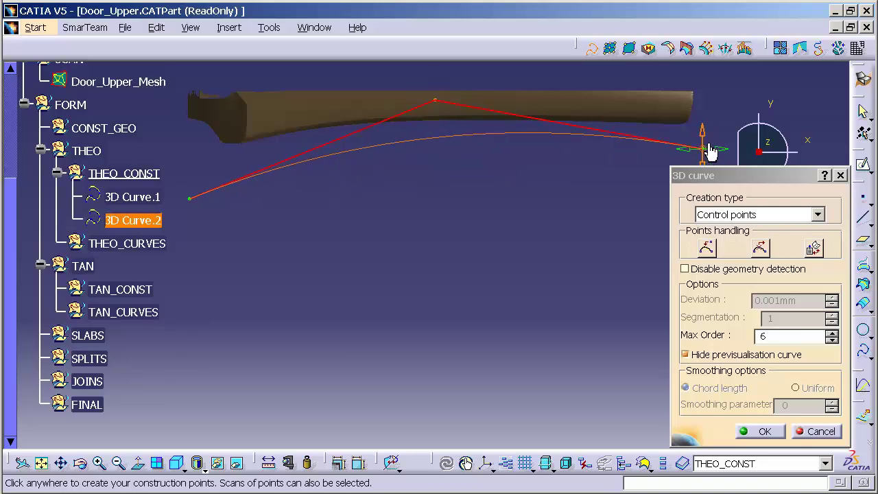
pyautogui.moveTo(708, 150); pyautogui.dragTo(713, 122)
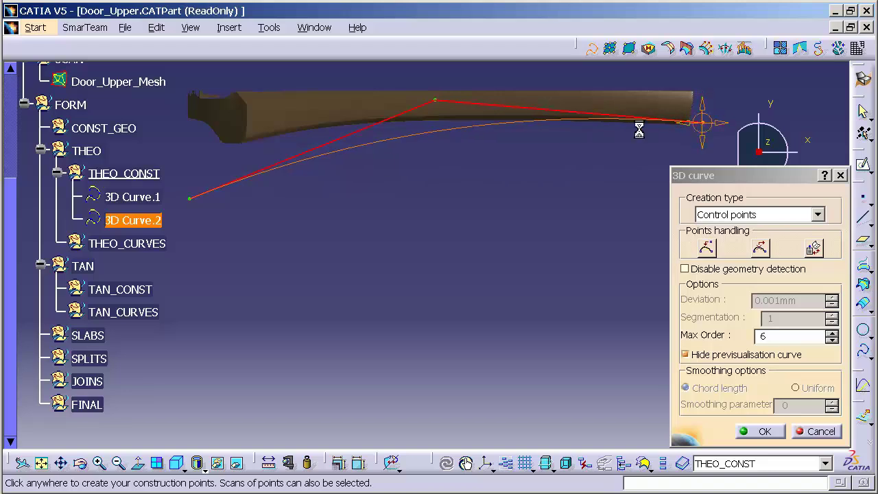
pyautogui.moveTo(192, 206); pyautogui.dragTo(211, 144)
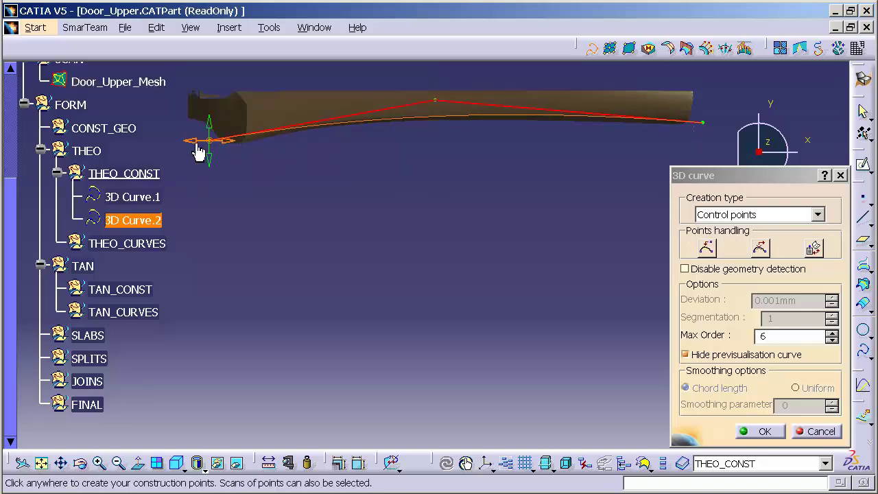
pyautogui.moveTo(433, 107); pyautogui.dragTo(398, 101)
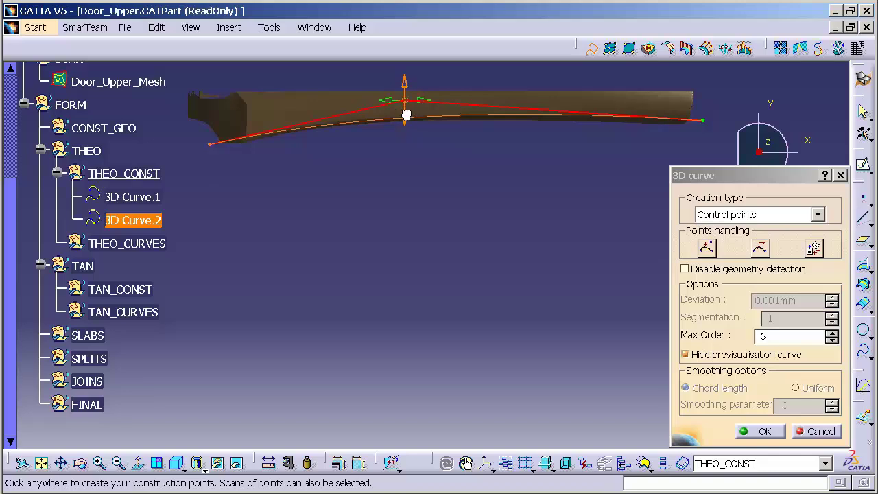
pyautogui.moveTo(406, 115); pyautogui.dragTo(406, 112)
pyautogui.click(760, 431)
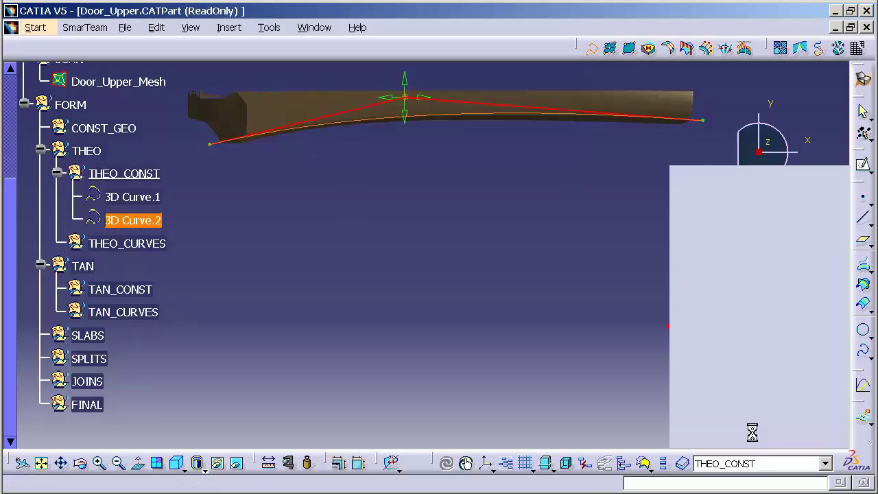
# - Define THEO_CURVES as the current work object
pyautogui.moveTo(402, 366); pyautogui.dragTo(363, 263, button='middle')
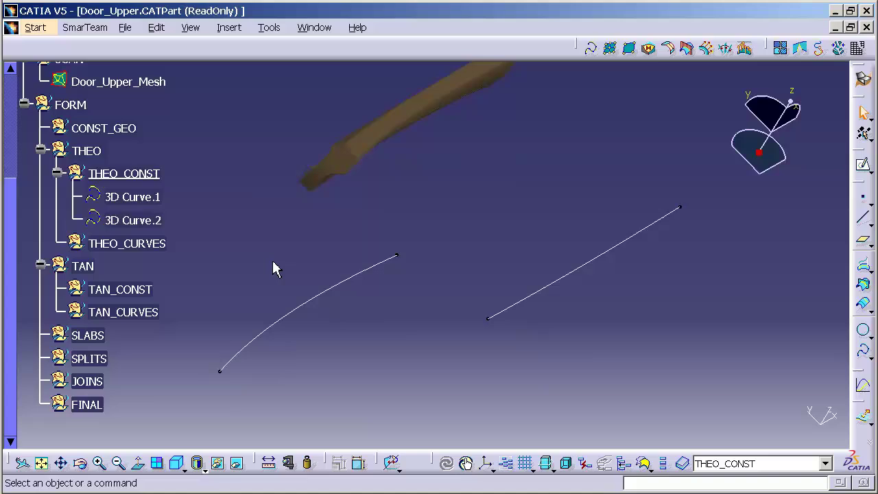
pyautogui.rightClick(145, 247)
pyautogui.click(245, 339)
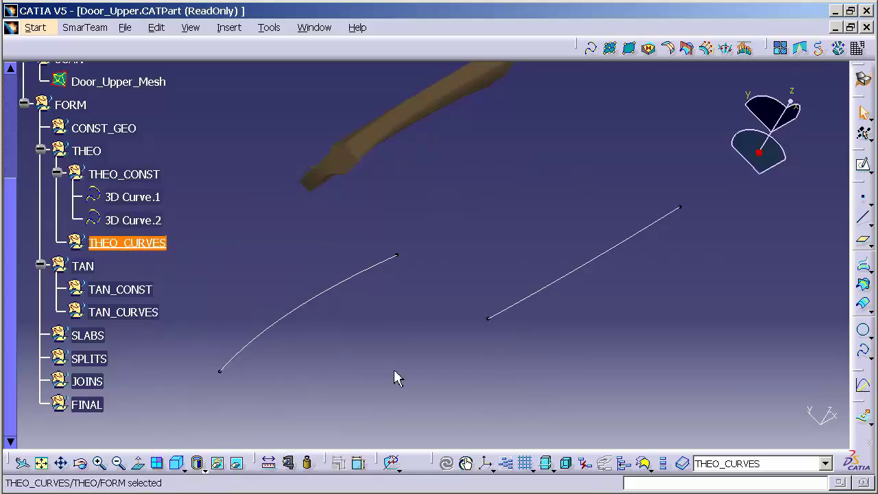
pyautogui.click(663, 374)
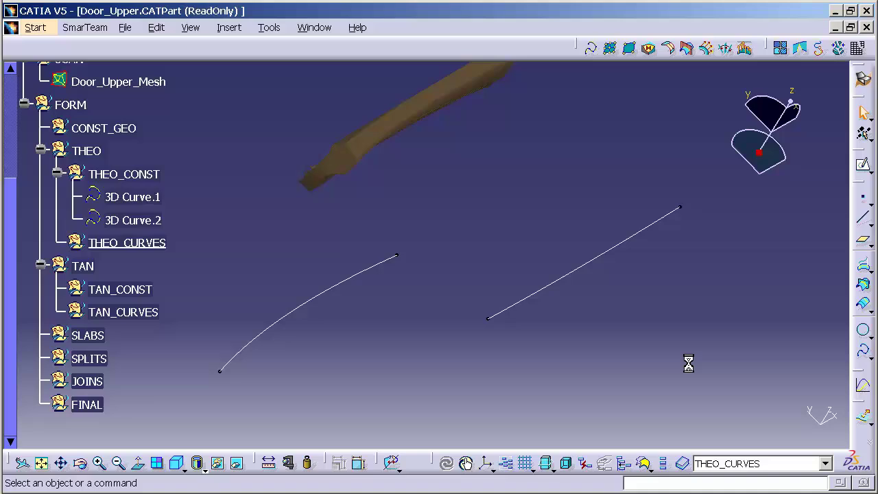
# - Combine 3D Curve.2 and 3D Curve.1 into Combine.1 and inspect the result
pyautogui.click(873, 272)
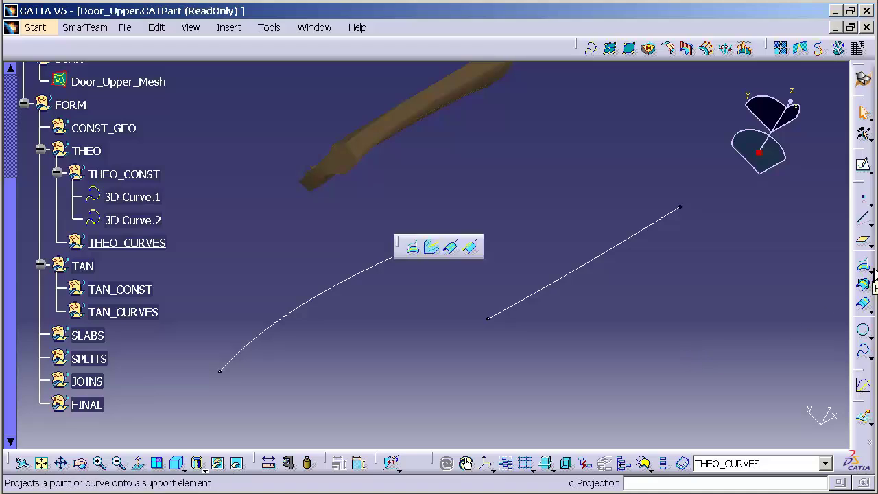
pyautogui.click(431, 251)
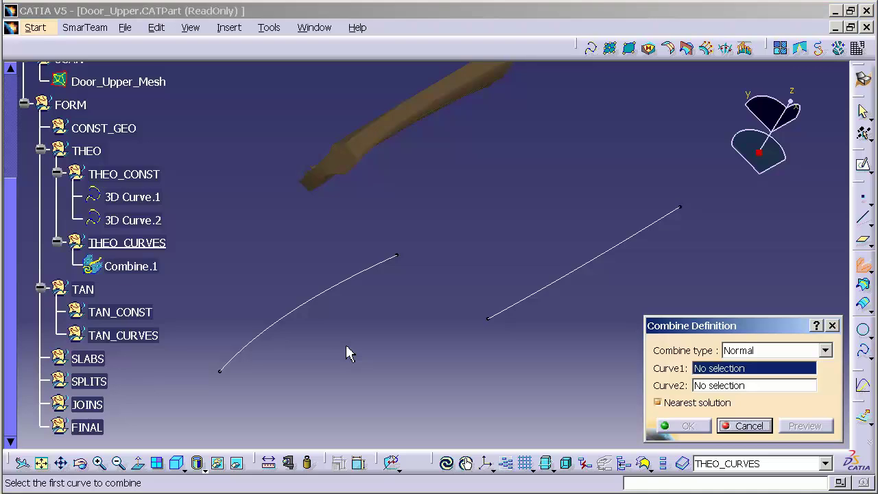
pyautogui.click(300, 308)
pyautogui.click(492, 319)
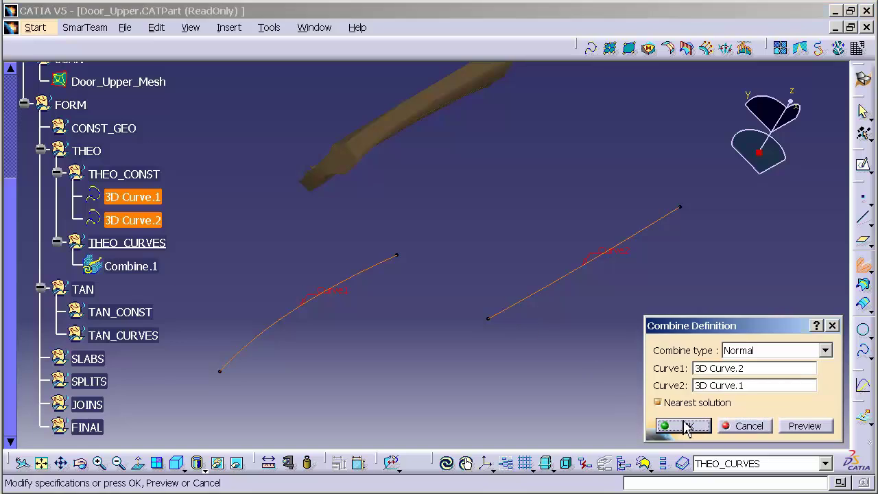
pyautogui.click(684, 426)
pyautogui.moveTo(478, 281); pyautogui.dragTo(501, 179, button='middle')
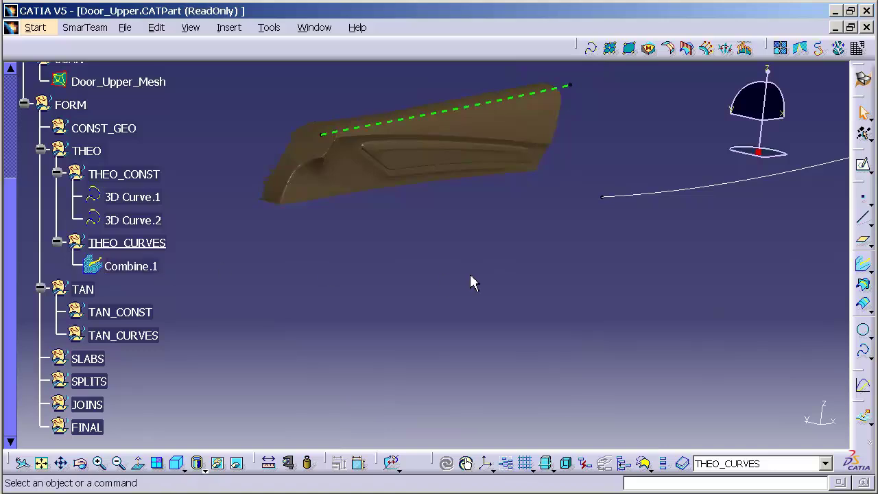
pyautogui.keyDown('ctrl'); pyautogui.moveTo(374, 278); pyautogui.dragTo(431, 245, button='middle'); pyautogui.keyUp('ctrl')
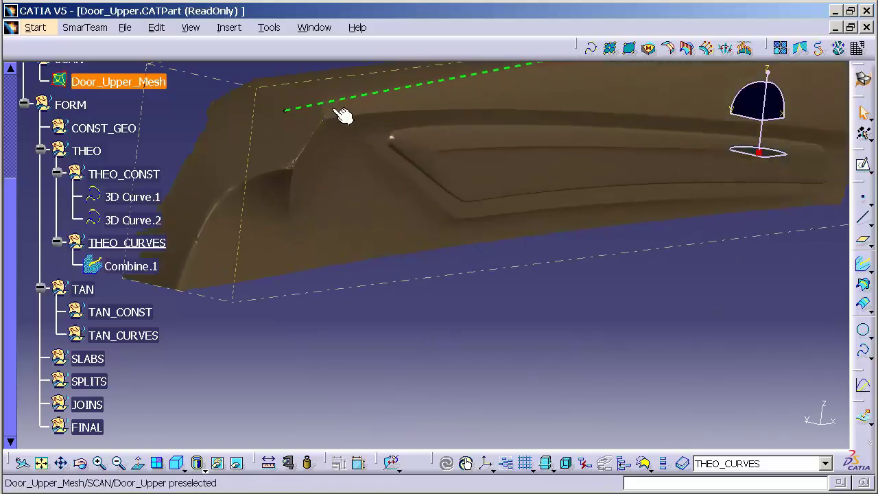
pyautogui.keyDown('ctrl'); pyautogui.moveTo(336, 112); pyautogui.dragTo(249, 418, button='middle'); pyautogui.keyUp('ctrl')
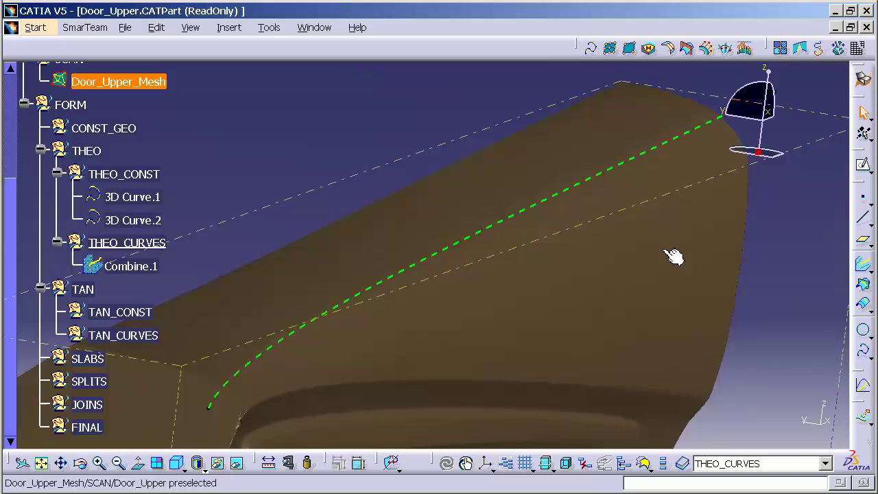
pyautogui.moveTo(673, 255); pyautogui.dragTo(446, 281, button='middle')
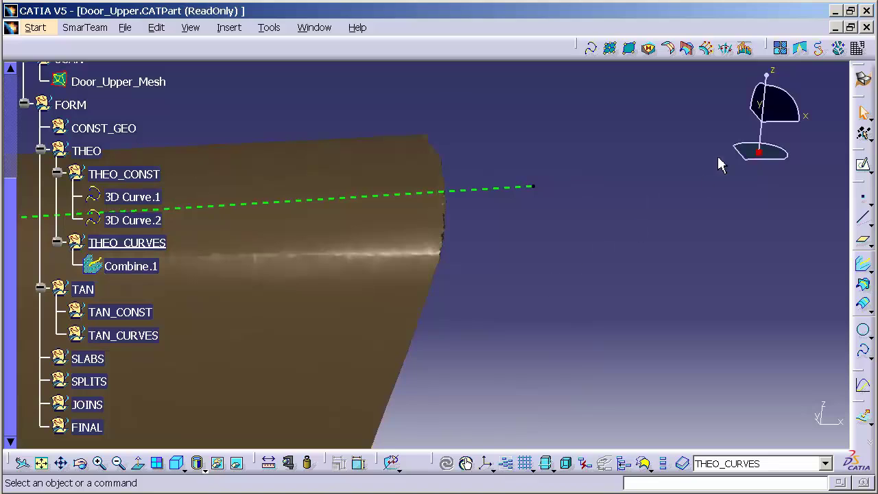
pyautogui.click(760, 117)
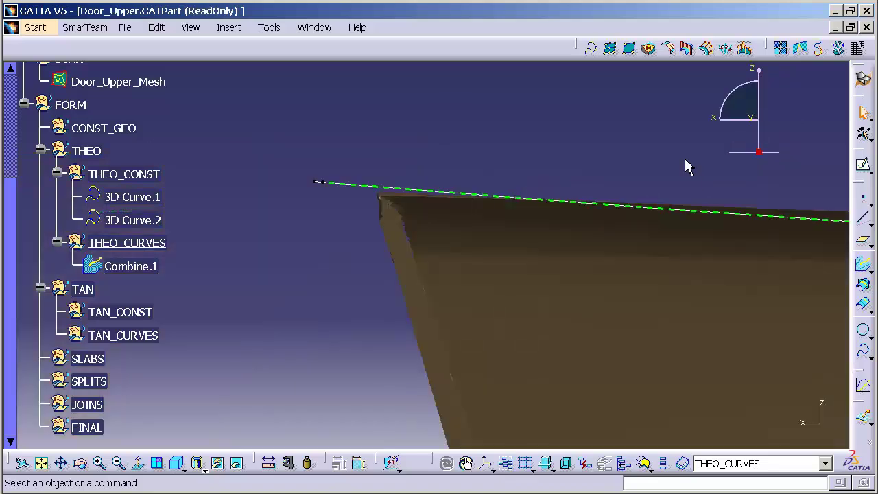
pyautogui.moveTo(615, 184); pyautogui.dragTo(475, 176, button='middle')
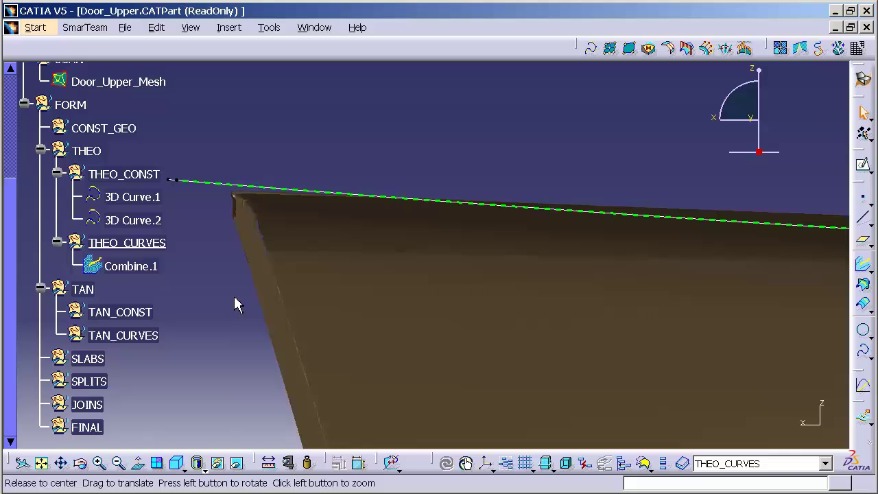
pyautogui.moveTo(235, 304); pyautogui.dragTo(298, 311, button='middle')
pyautogui.click(752, 126)
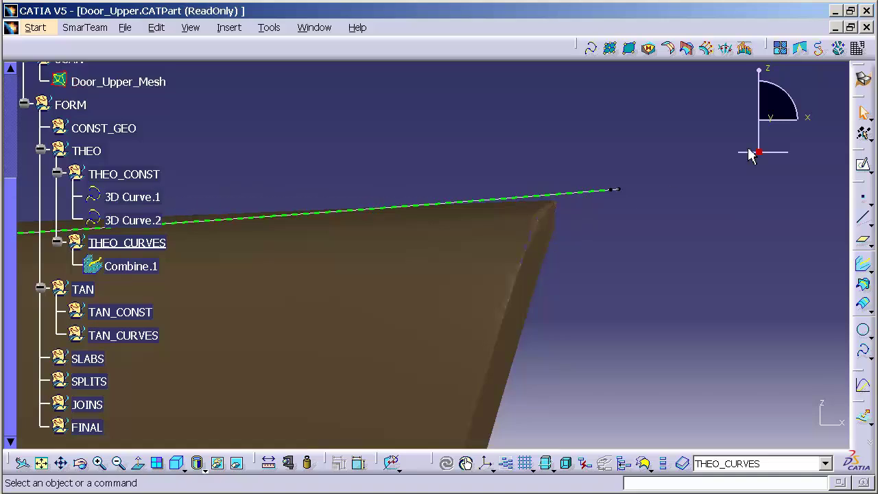
# - Reopen 3D Curve.1 with XZ as privileged plane and drag its end point lower across the part
pyautogui.doubleClick(163, 197)
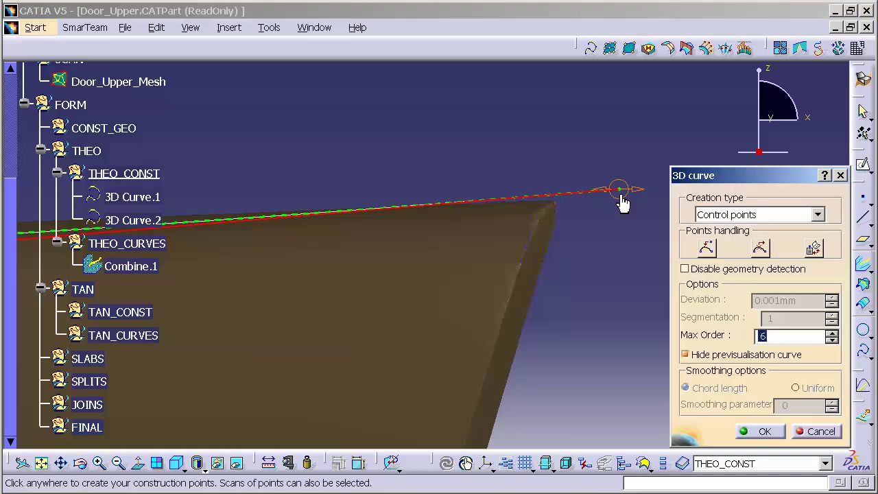
pyautogui.rightClick(775, 116)
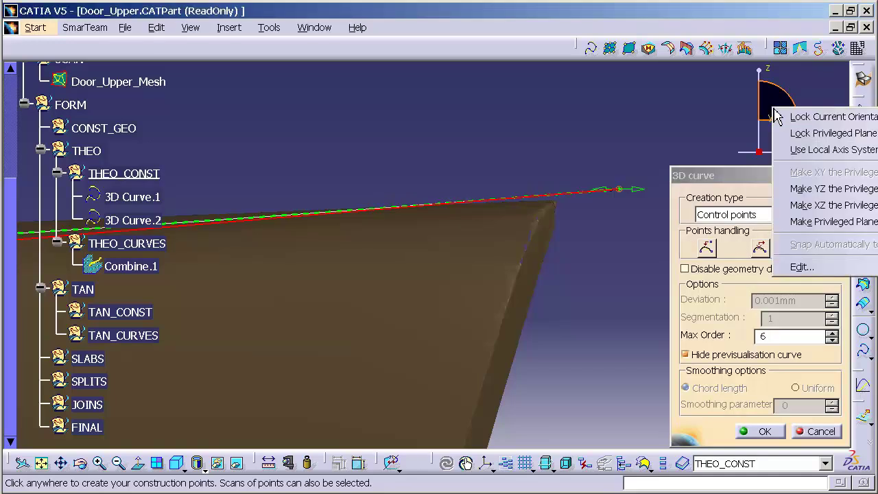
pyautogui.click(815, 205)
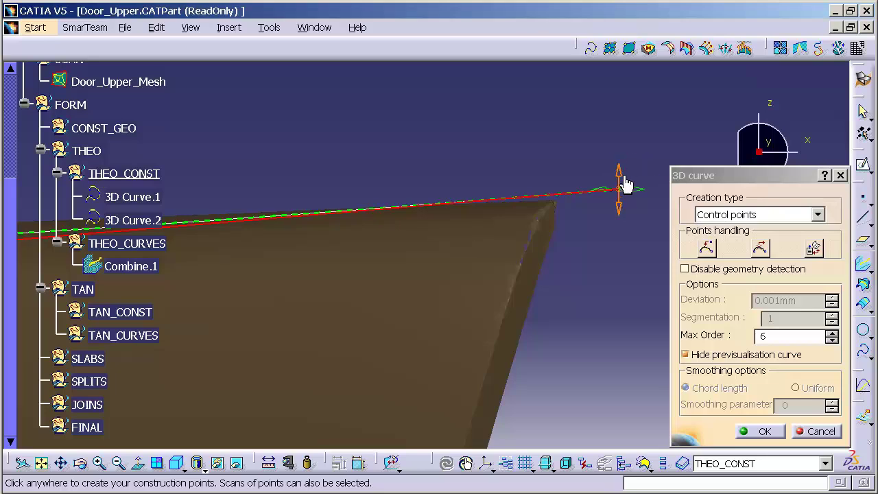
pyautogui.moveTo(621, 182); pyautogui.dragTo(619, 244)
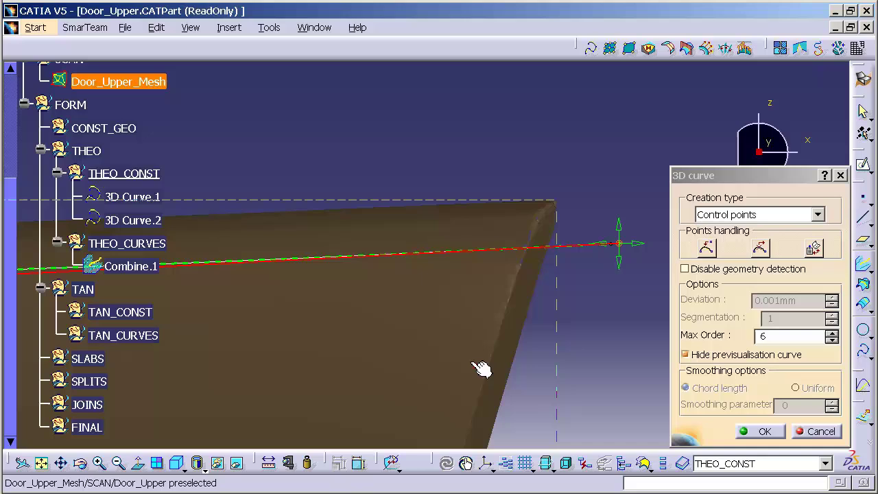
pyautogui.moveTo(396, 318); pyautogui.dragTo(454, 343, button='middle')
pyautogui.click(504, 272)
pyautogui.moveTo(526, 276); pyautogui.dragTo(348, 257, button='middle')
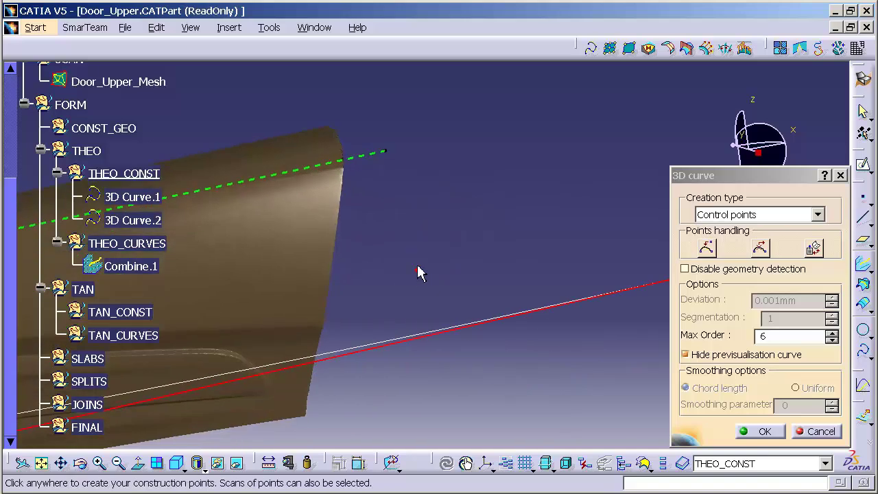
pyautogui.moveTo(419, 270); pyautogui.dragTo(577, 247, button='middle')
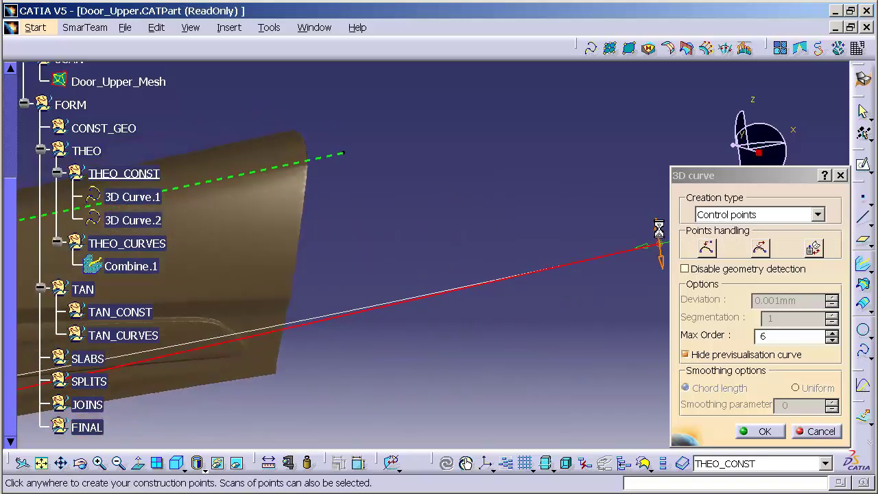
pyautogui.moveTo(378, 235); pyautogui.dragTo(521, 308, button='middle')
pyautogui.moveTo(280, 288); pyautogui.dragTo(407, 286, button='middle')
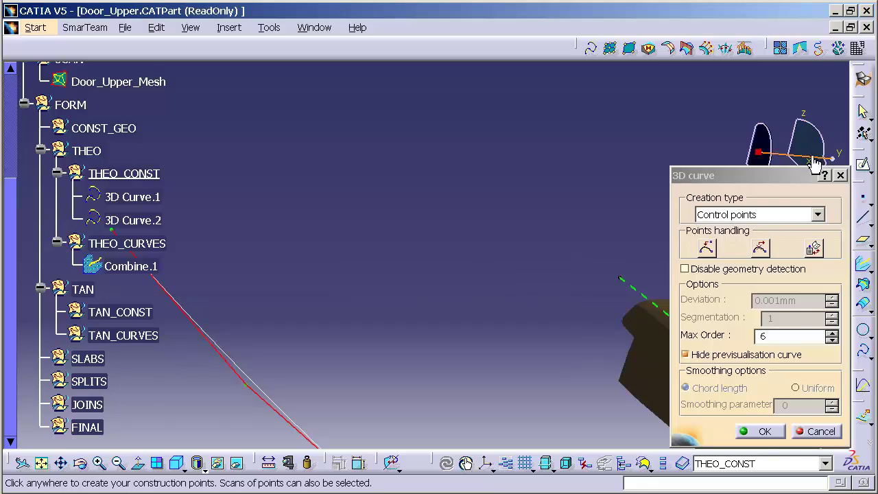
# - In a side-on view, move the curve's end point to the line's left end and accept
pyautogui.click(807, 121)
pyautogui.moveTo(527, 216); pyautogui.dragTo(497, 196, button='middle')
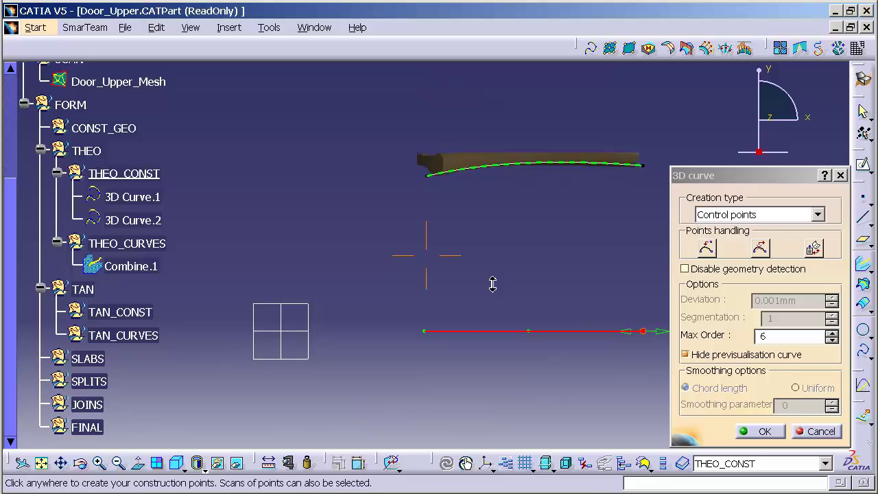
pyautogui.moveTo(492, 284); pyautogui.dragTo(425, 286, button='middle')
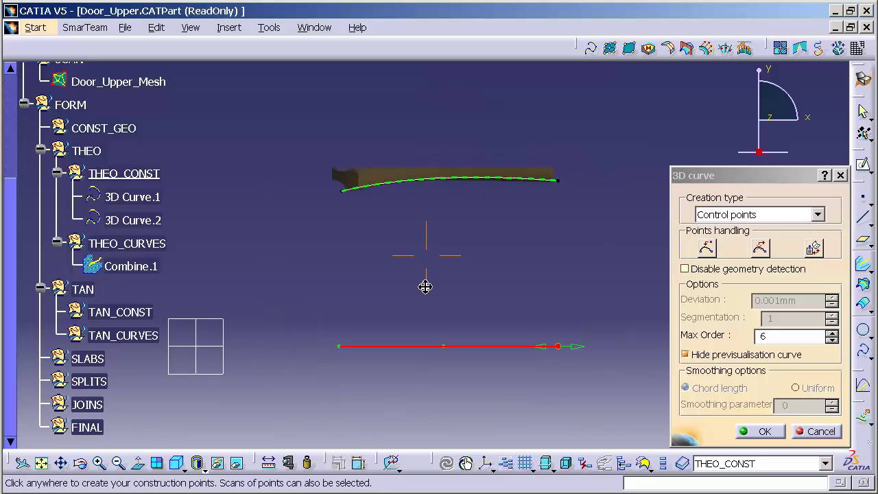
pyautogui.click(808, 119)
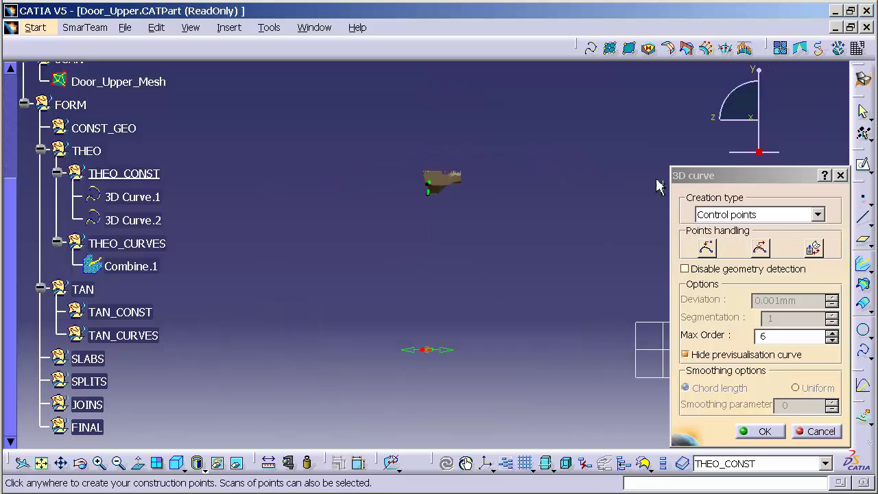
pyautogui.click(751, 81)
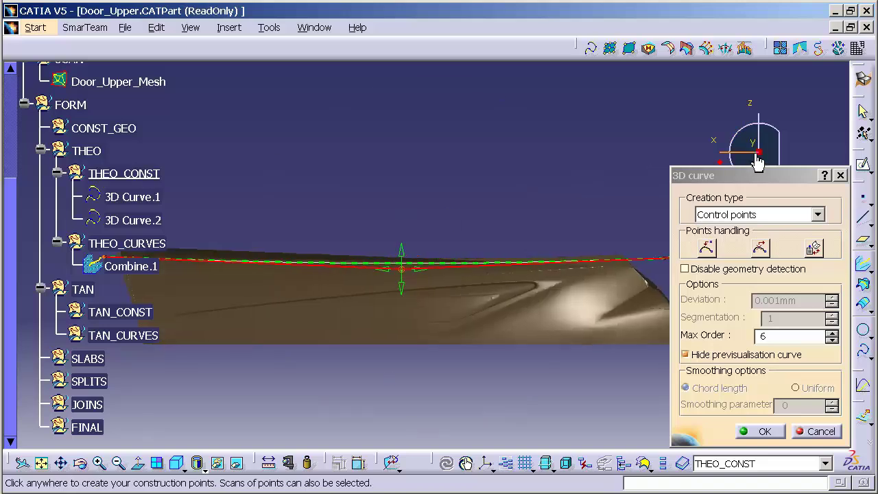
pyautogui.moveTo(452, 288); pyautogui.dragTo(360, 184, button='middle')
pyautogui.click(452, 288)
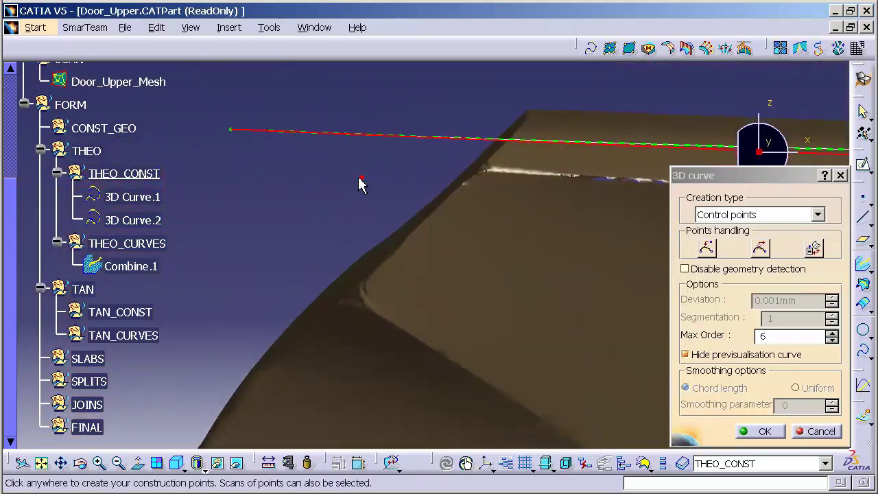
pyautogui.click(231, 129)
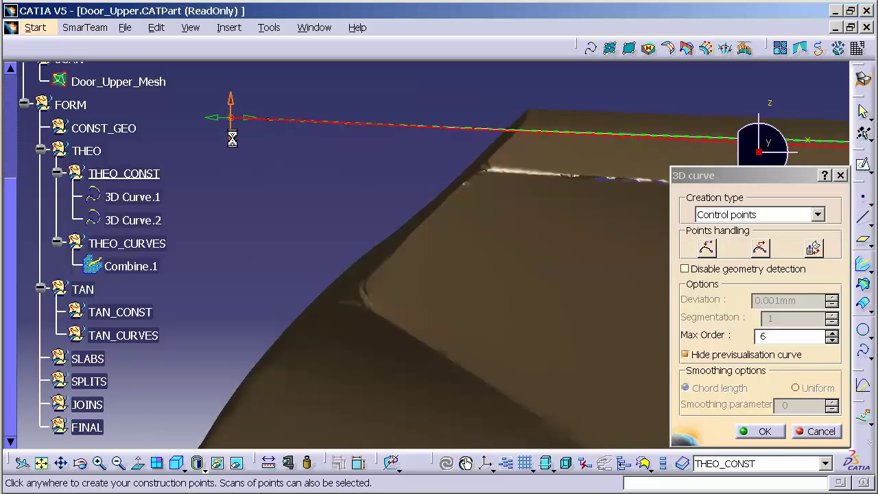
pyautogui.click(772, 437)
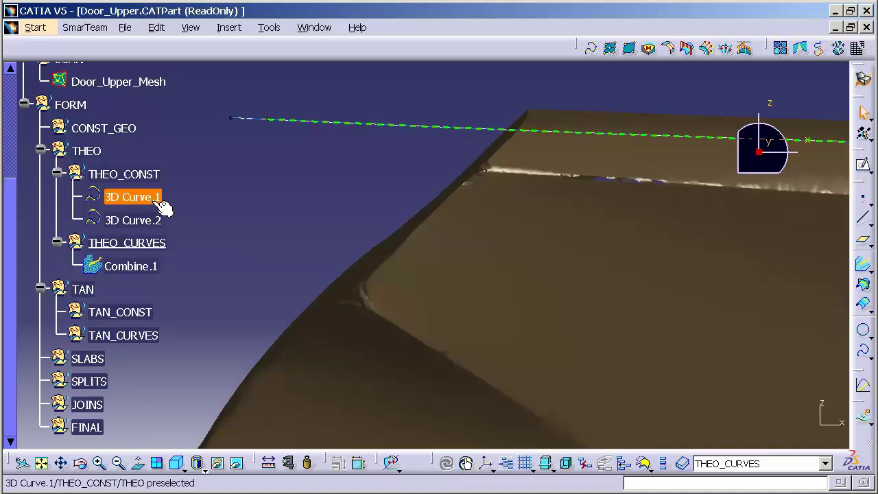
# - Hide 3D Curve.1 and make XY the privileged plane
pyautogui.rightClick(160, 204)
pyautogui.click(173, 240)
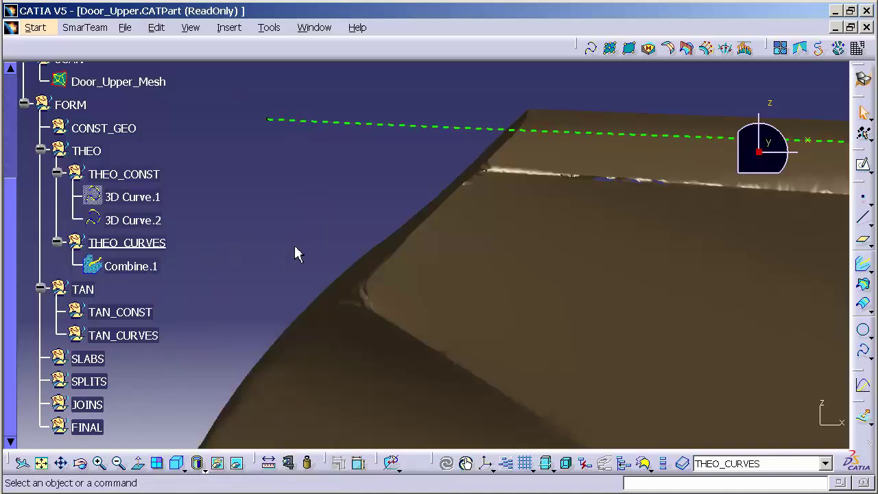
pyautogui.rightClick(785, 137)
pyautogui.click(840, 192)
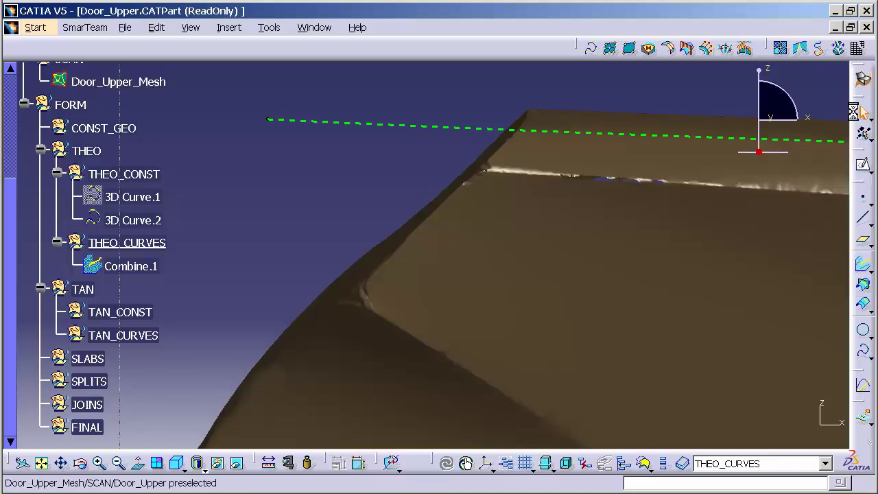
# - View down the Z axis and frame the part with the green curve standing vertical
pyautogui.click(769, 72)
pyautogui.moveTo(555, 350); pyautogui.dragTo(562, 467, button='middle')
pyautogui.moveTo(451, 406); pyautogui.dragTo(542, 439, button='middle')
pyautogui.click(770, 167)
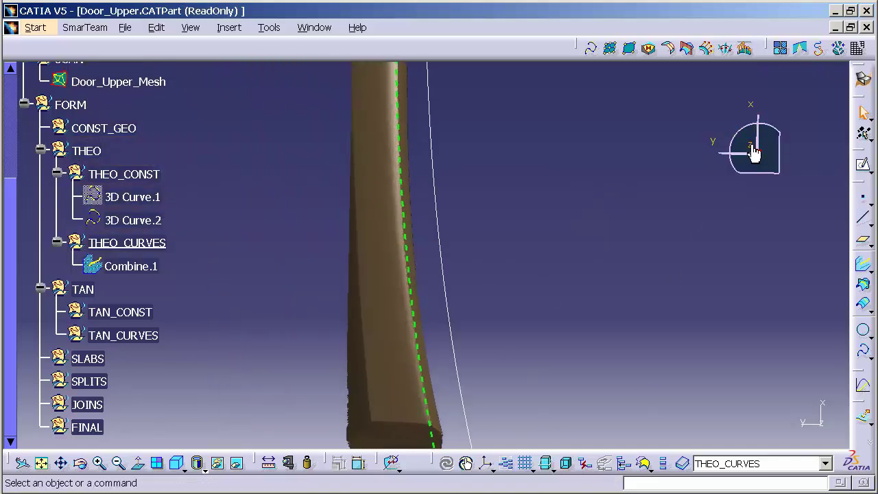
pyautogui.moveTo(489, 416); pyautogui.dragTo(506, 253, button='middle')
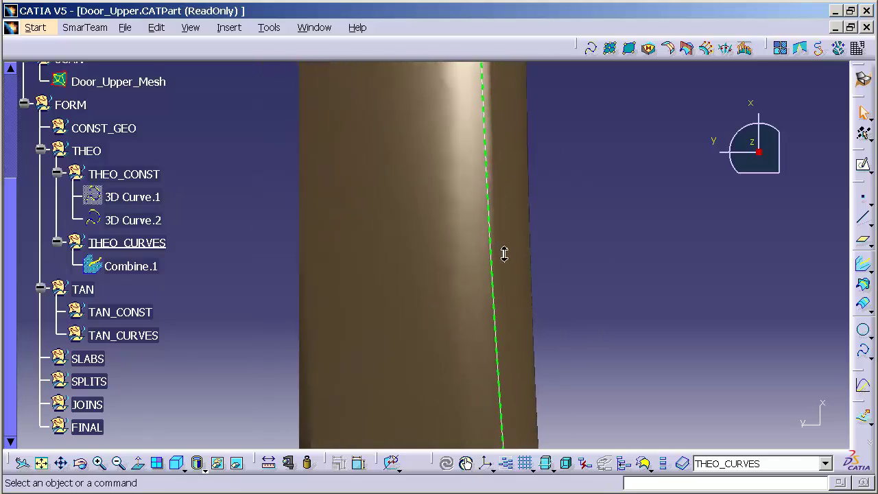
pyautogui.moveTo(505, 171); pyautogui.dragTo(481, 400, button='middle')
pyautogui.moveTo(471, 281); pyautogui.dragTo(453, 214, button='middle')
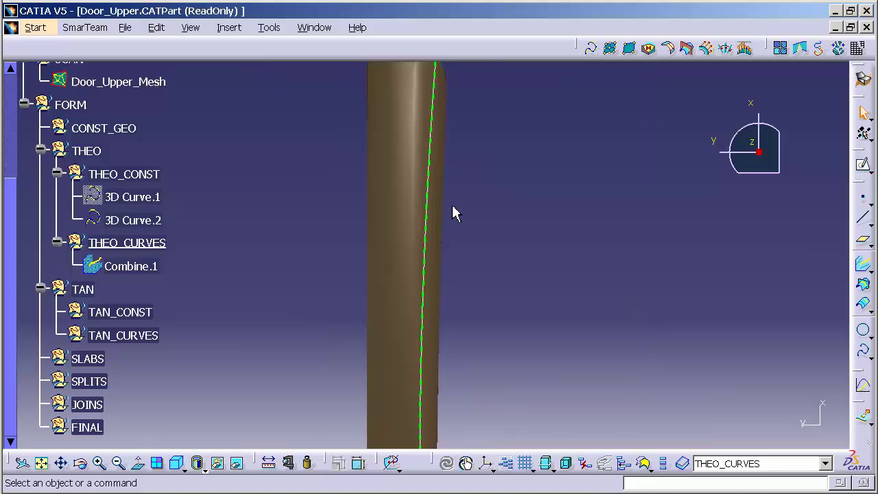
# - Edit 3D Curve.2 and slide its top control point to the right
pyautogui.doubleClick(147, 220)
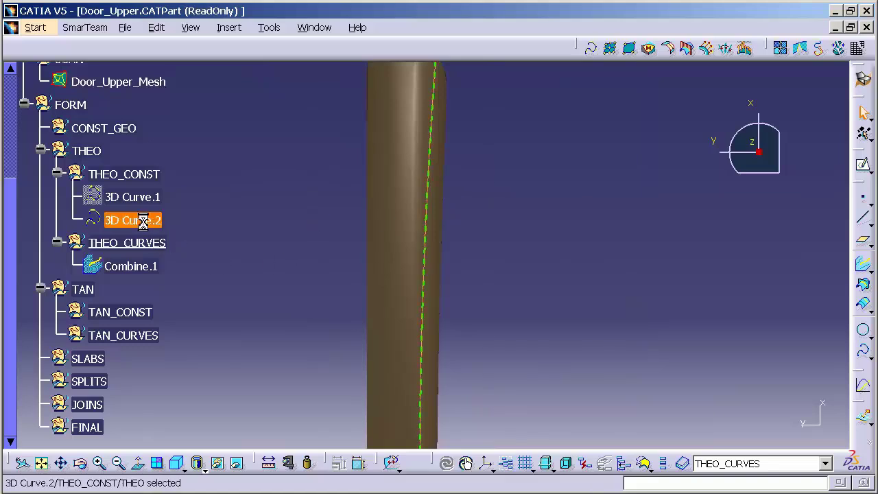
pyautogui.middleClick(446, 243)
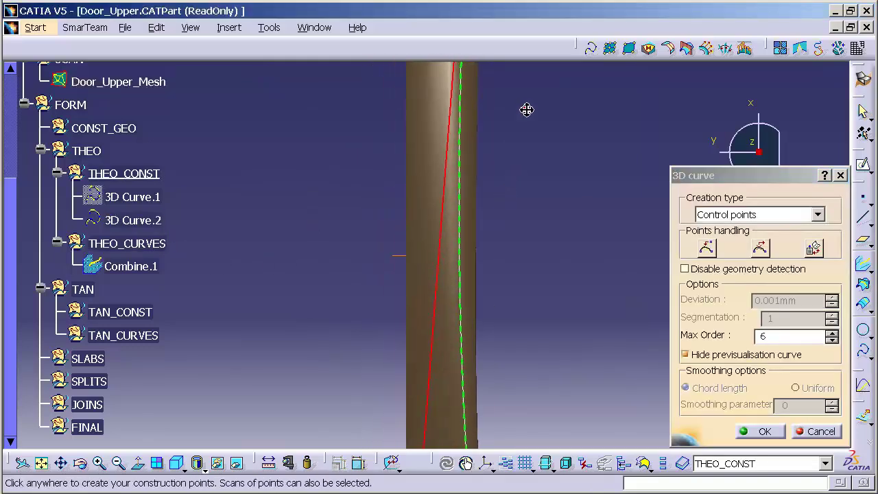
pyautogui.click(445, 401)
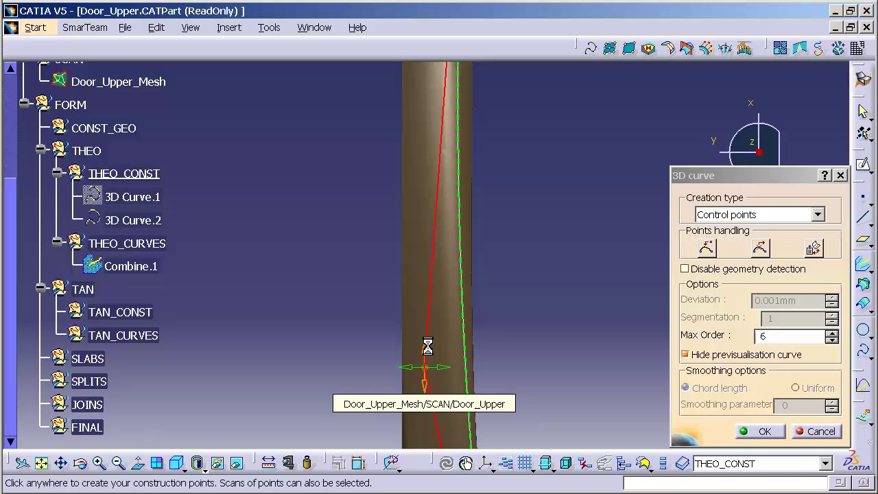
pyautogui.moveTo(499, 271); pyautogui.dragTo(492, 435, button='middle')
pyautogui.moveTo(487, 102); pyautogui.dragTo(498, 100)
pyautogui.moveTo(498, 378); pyautogui.dragTo(515, 141, button='middle')
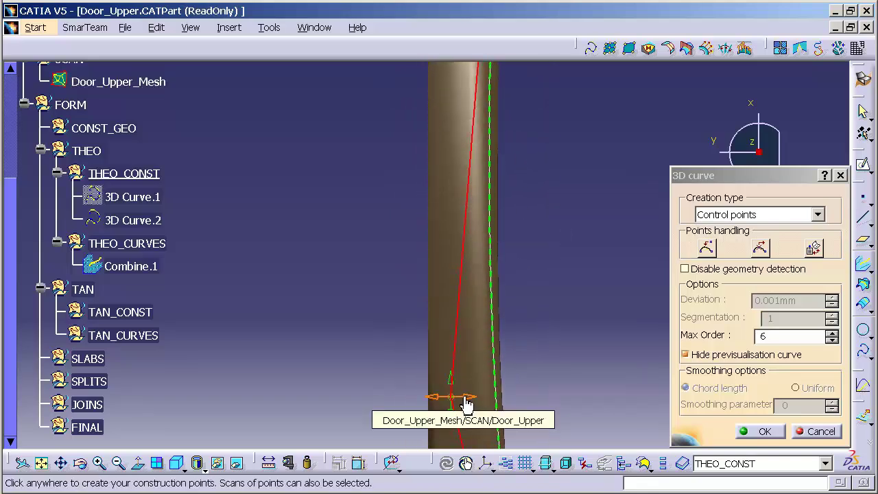
# - Move the bottom control point right, add a control point and pull it down, then accept
pyautogui.moveTo(466, 398); pyautogui.dragTo(472, 397)
pyautogui.moveTo(529, 395); pyautogui.dragTo(488, 179, button='middle')
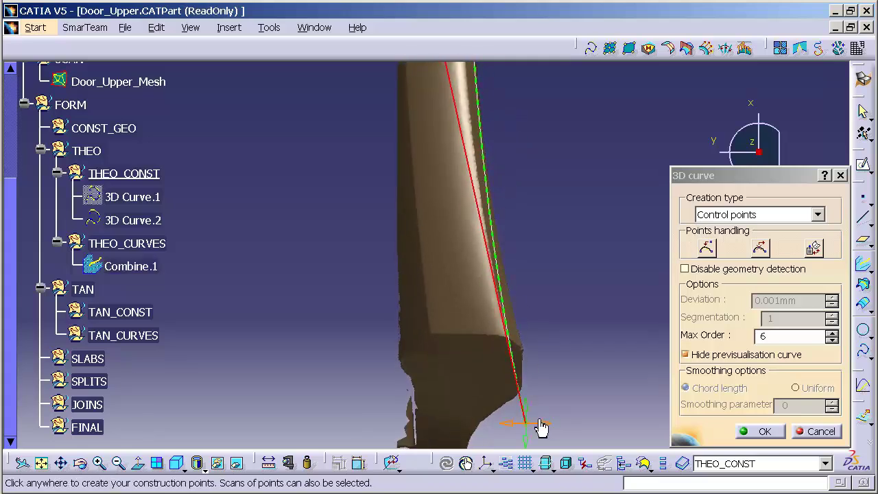
pyautogui.moveTo(542, 427); pyautogui.dragTo(553, 420)
pyautogui.moveTo(514, 180); pyautogui.dragTo(517, 368, button='middle')
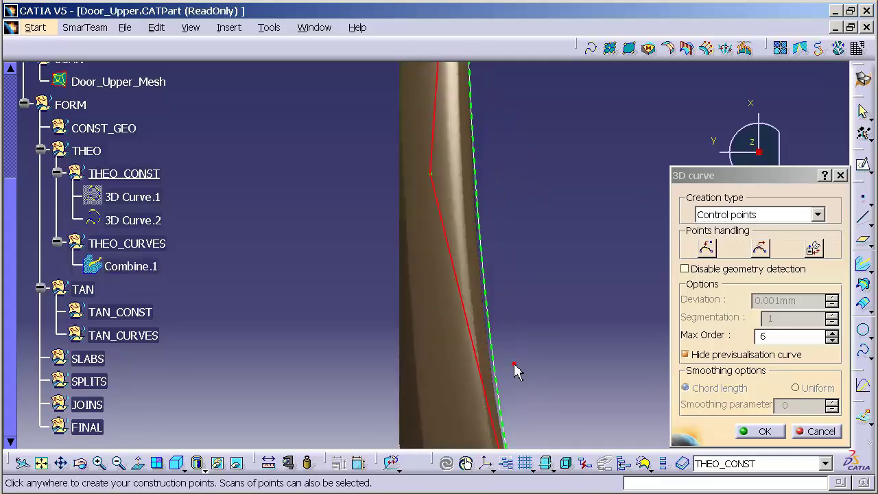
pyautogui.click(431, 226)
pyautogui.moveTo(431, 239); pyautogui.dragTo(431, 262)
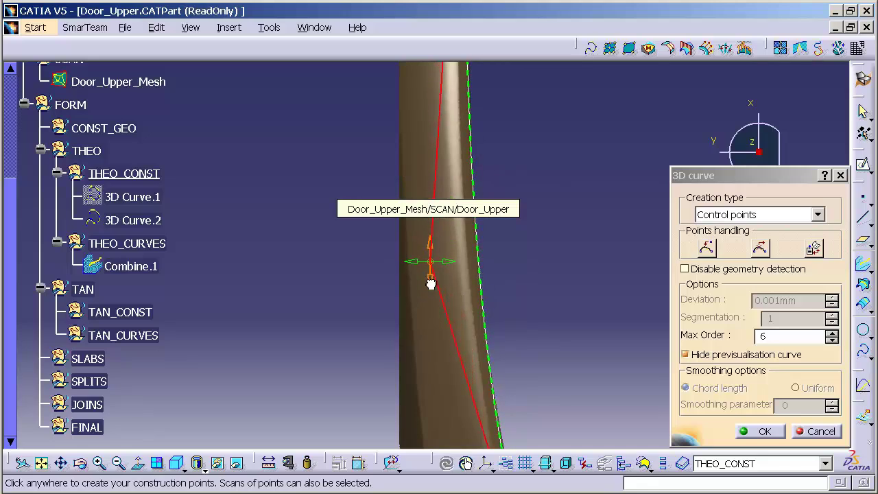
pyautogui.click(762, 436)
pyautogui.moveTo(584, 334); pyautogui.dragTo(423, 147, button='middle')
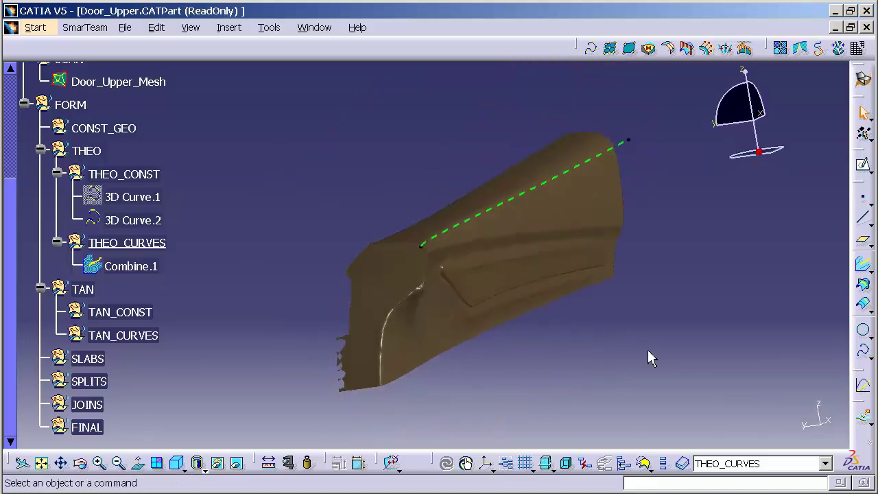
pyautogui.moveTo(631, 347); pyautogui.dragTo(688, 288, button='middle')
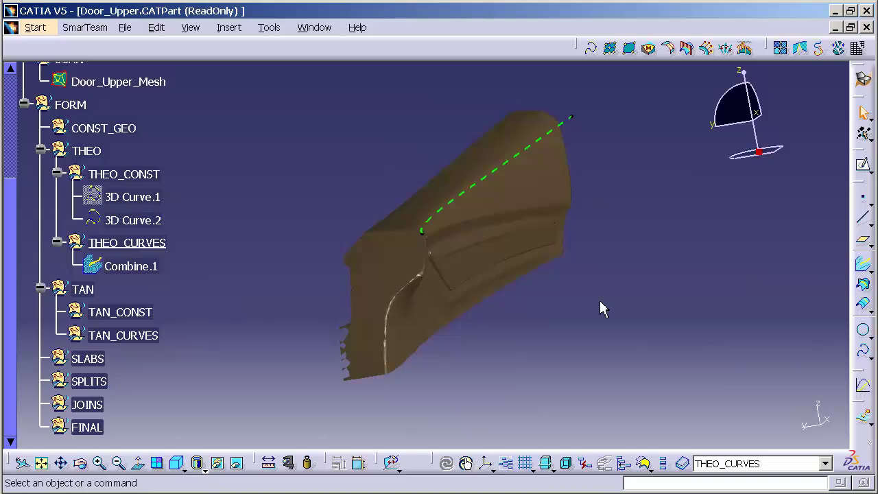
pyautogui.moveTo(604, 270); pyautogui.dragTo(415, 320, button='middle')
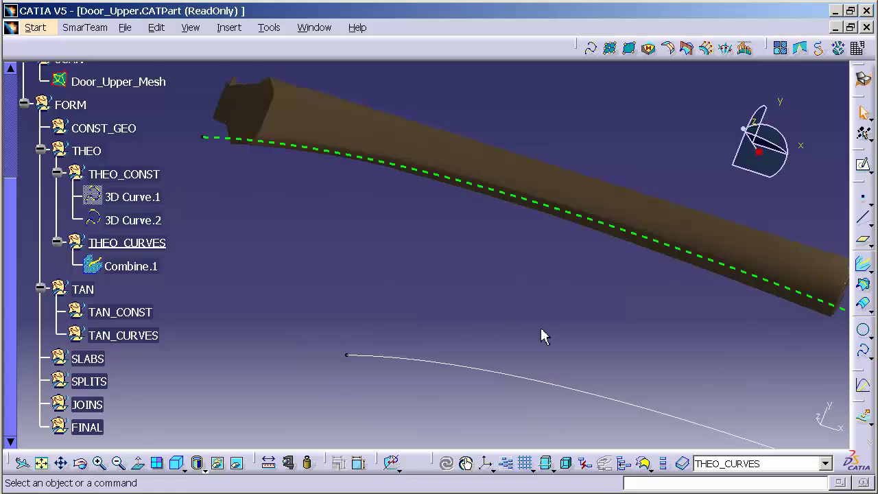
pyautogui.moveTo(542, 336); pyautogui.dragTo(501, 325, button='middle')
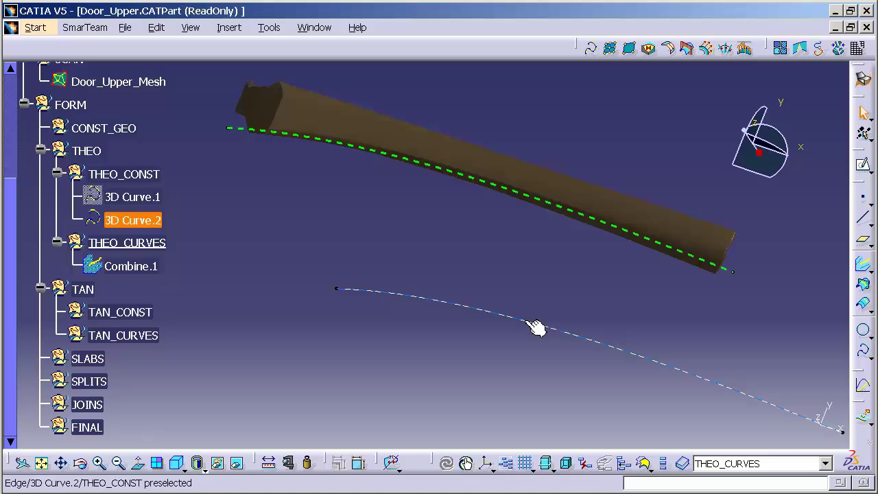
pyautogui.moveTo(534, 328); pyautogui.dragTo(756, 121, button='middle')
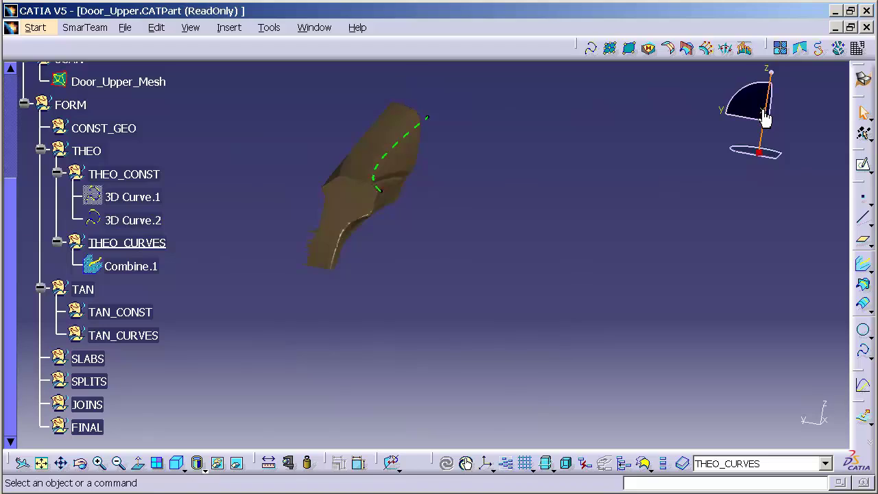
pyautogui.click(766, 119)
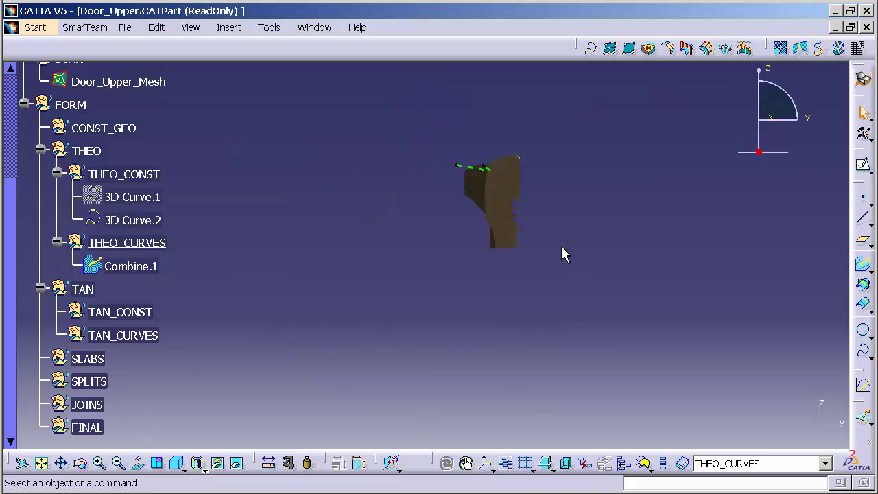
pyautogui.moveTo(562, 253); pyautogui.dragTo(713, 294, button='middle')
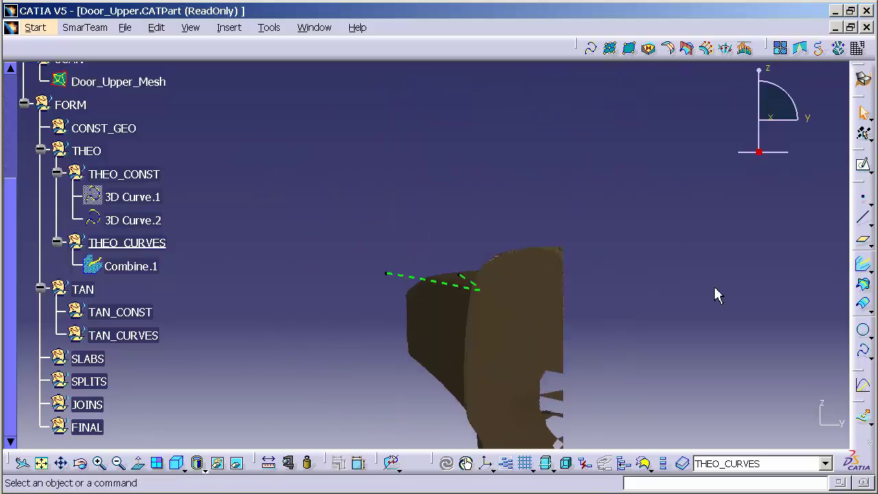
pyautogui.click(775, 117)
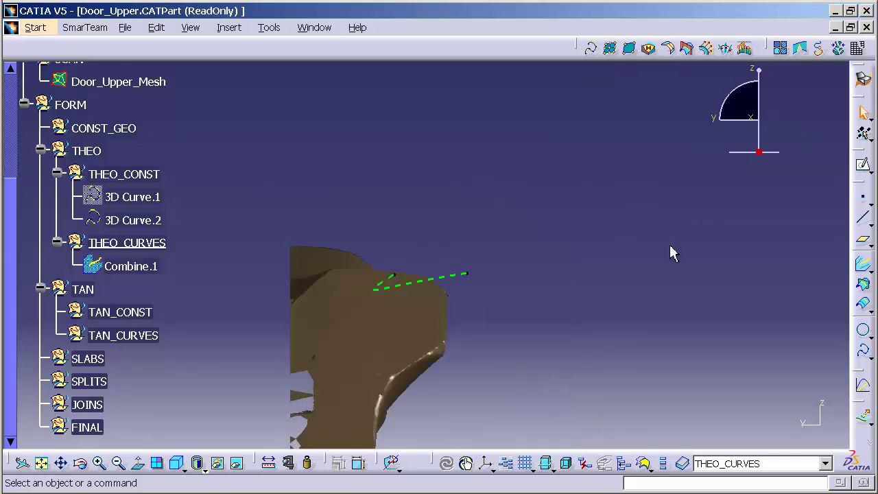
pyautogui.moveTo(671, 253); pyautogui.dragTo(520, 292, button='middle')
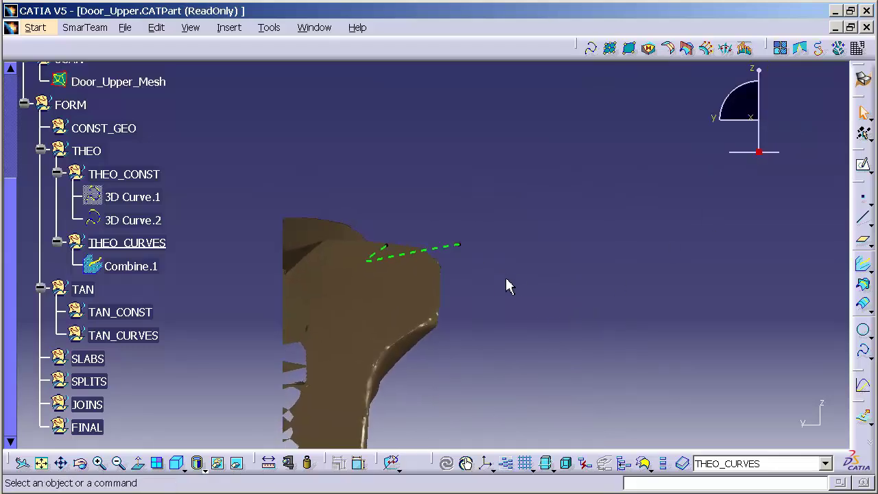
pyautogui.moveTo(476, 313); pyautogui.dragTo(490, 347, button='middle')
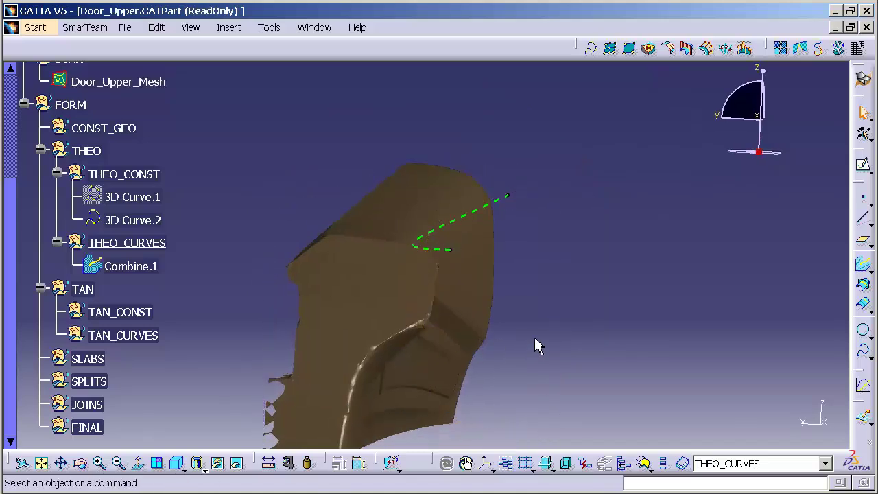
pyautogui.moveTo(518, 357); pyautogui.dragTo(533, 305, button='middle')
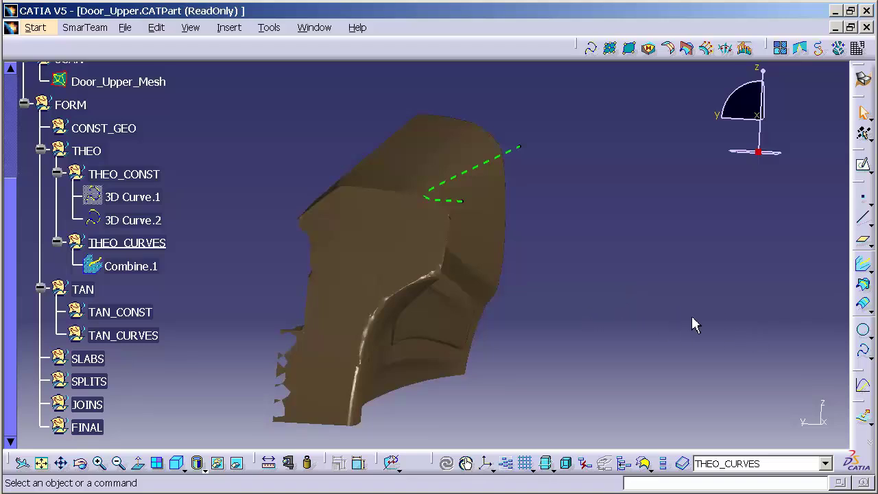
# - Cancel the started Parallel Curve and define THEO_CONST as the work object
pyautogui.click(862, 309)
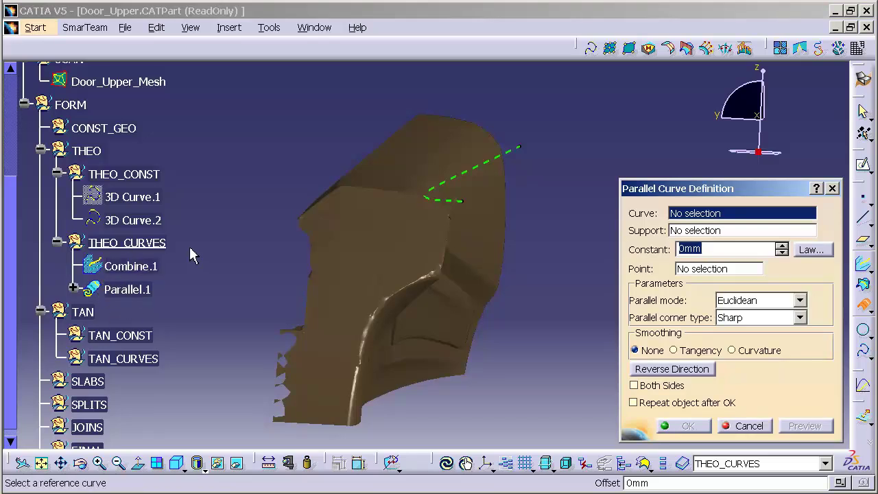
pyautogui.press('Escape')
pyautogui.rightClick(134, 174)
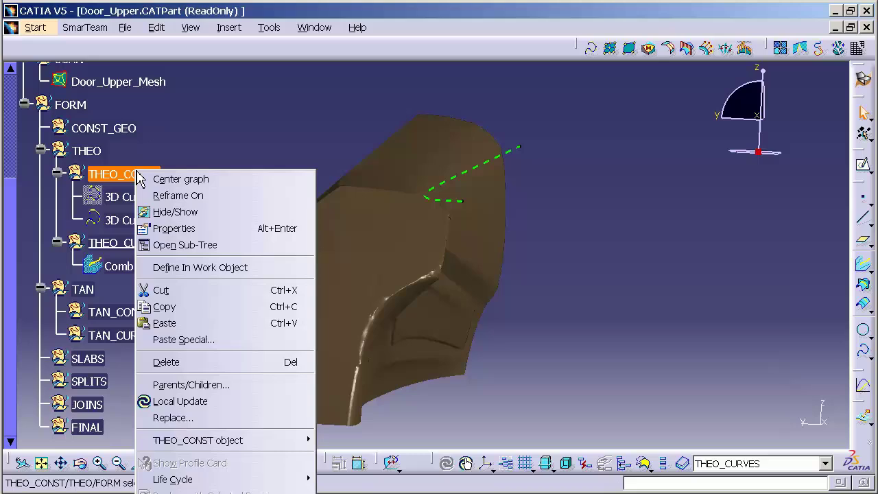
pyautogui.click(208, 269)
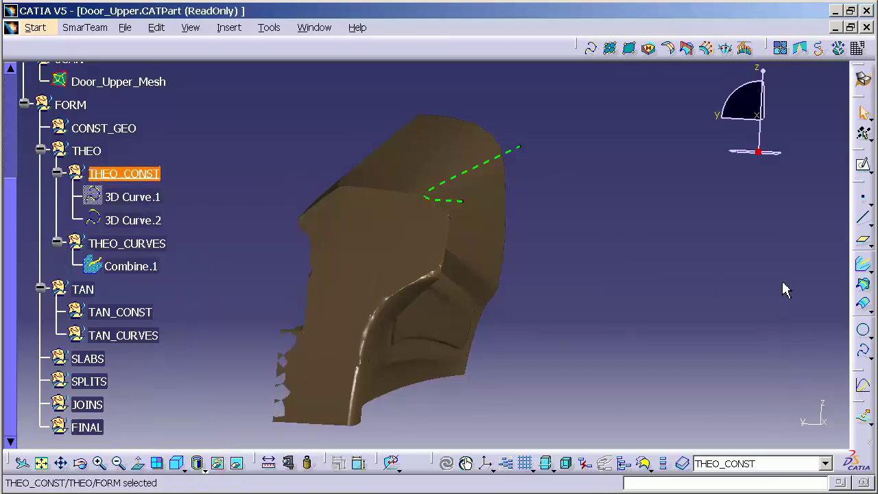
# - Create a parallel curve of 3D Curve.2 at a constant 7.5 mm offset
pyautogui.click(863, 303)
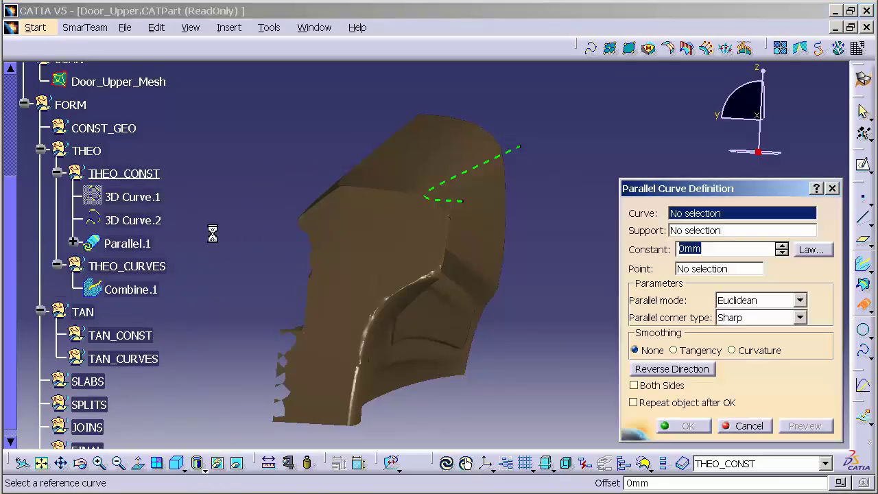
pyautogui.click(133, 219)
pyautogui.moveTo(369, 275); pyautogui.dragTo(366, 409, button='middle')
pyautogui.moveTo(401, 321); pyautogui.dragTo(394, 384, button='middle')
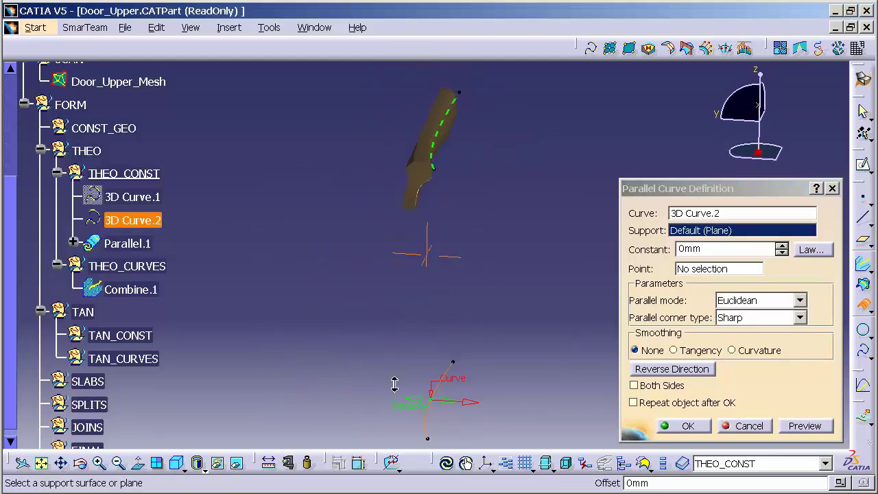
pyautogui.click(723, 249)
pyautogui.moveTo(723, 251); pyautogui.dragTo(611, 254)
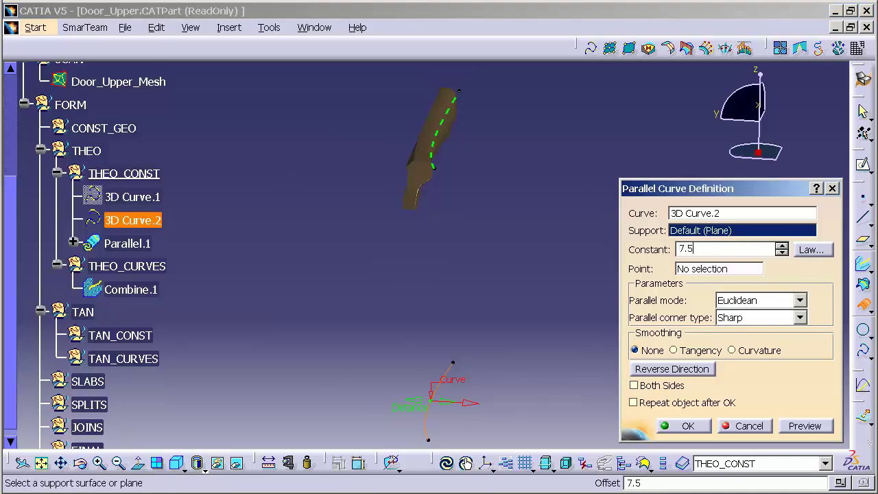
pyautogui.press('Return')
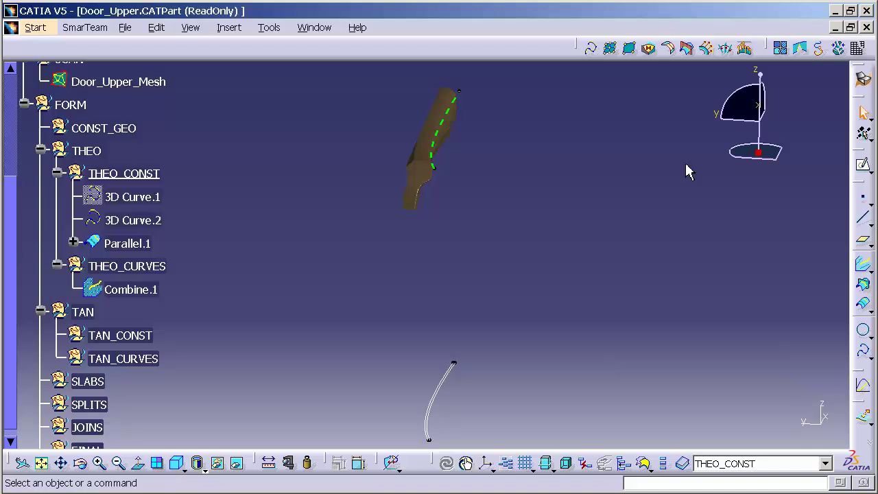
# - Orient the view onto the door's upper edge and make XZ the privileged plane
pyautogui.click(717, 125)
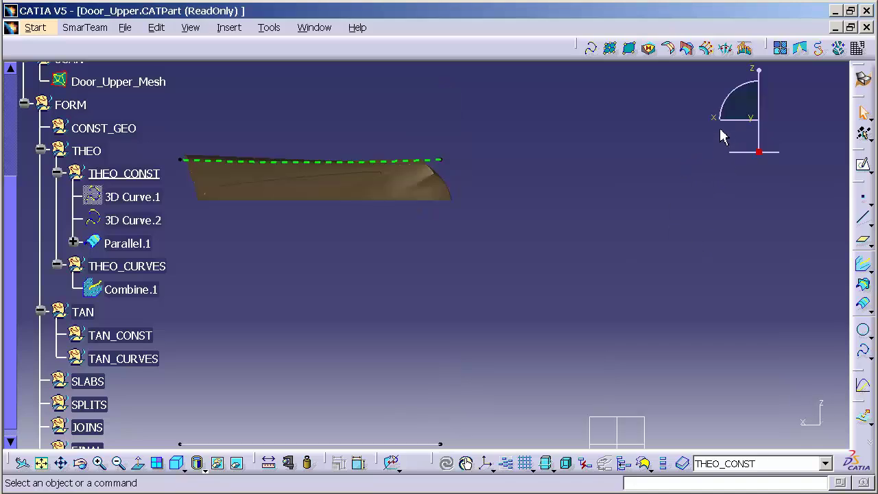
pyautogui.click(753, 123)
pyautogui.moveTo(615, 290); pyautogui.dragTo(542, 383, button='middle')
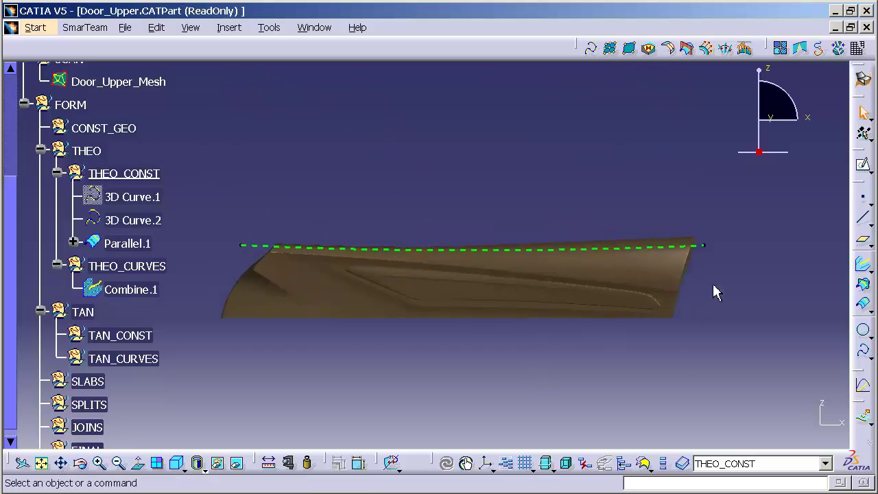
pyautogui.rightClick(772, 100)
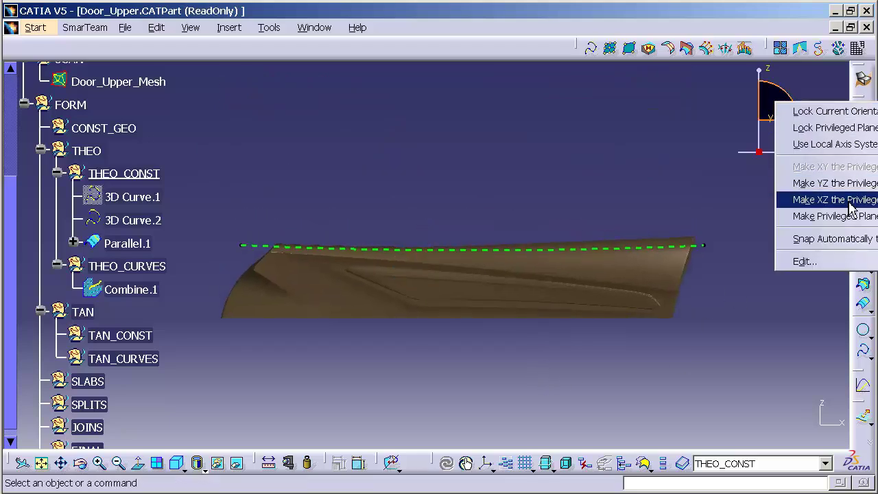
pyautogui.click(823, 196)
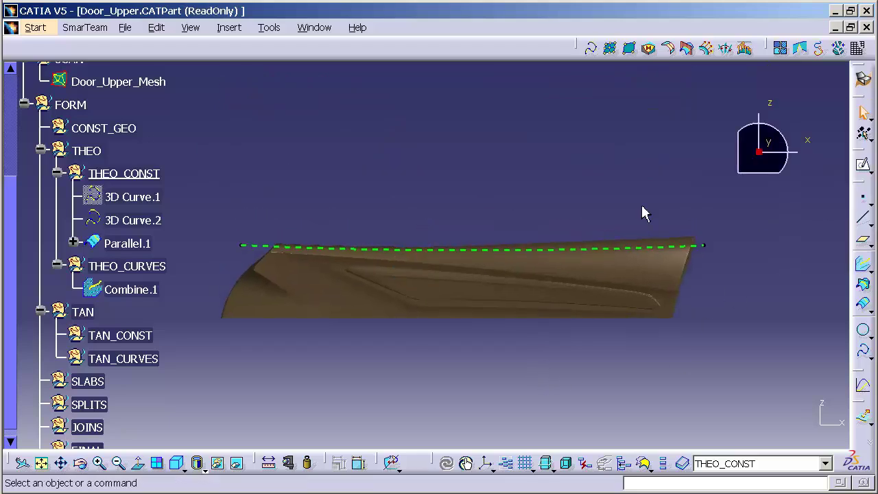
# - Start a control-point 3D Curve with points left of the door and at its right end
pyautogui.click(590, 51)
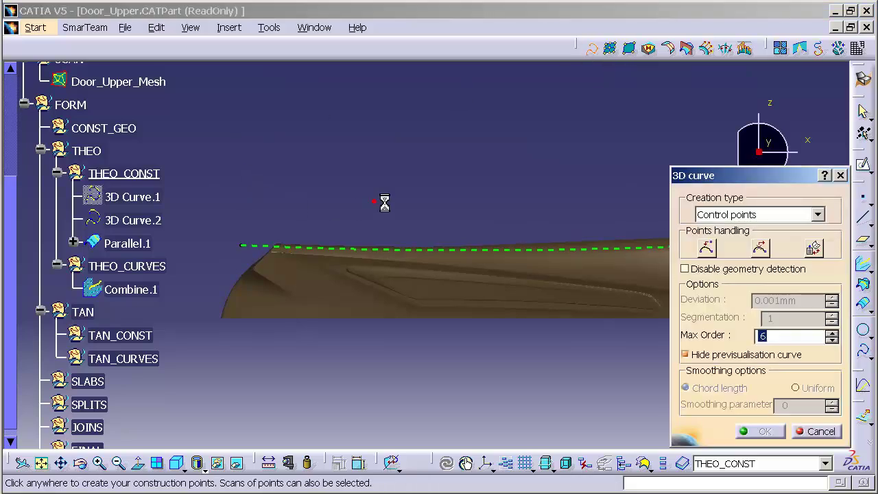
pyautogui.moveTo(384, 203); pyautogui.dragTo(349, 123, button='middle')
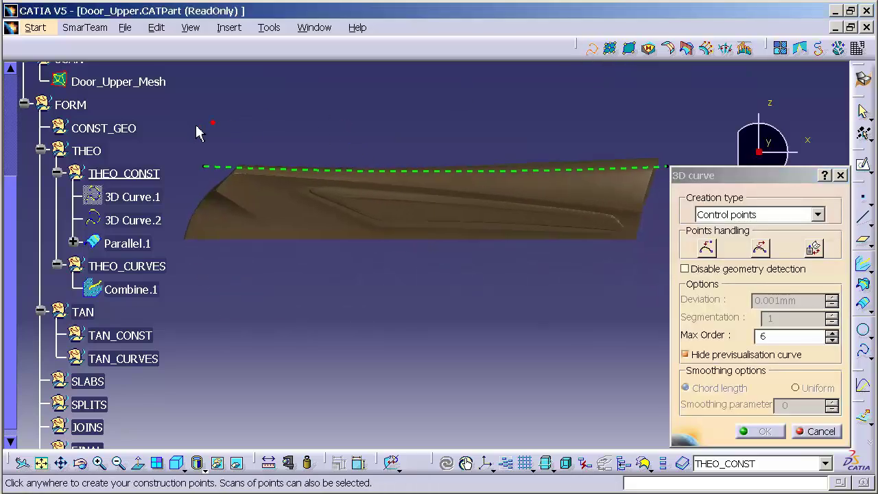
pyautogui.click(188, 181)
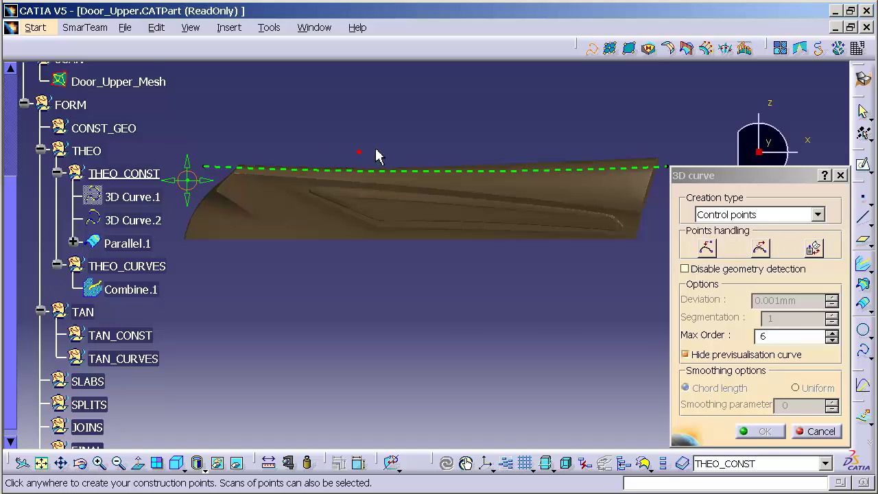
pyautogui.click(657, 219)
# - Drag the control points onto the green curve and rear corner, then confirm 3D Curve.3
pyautogui.moveTo(426, 154); pyautogui.dragTo(428, 175)
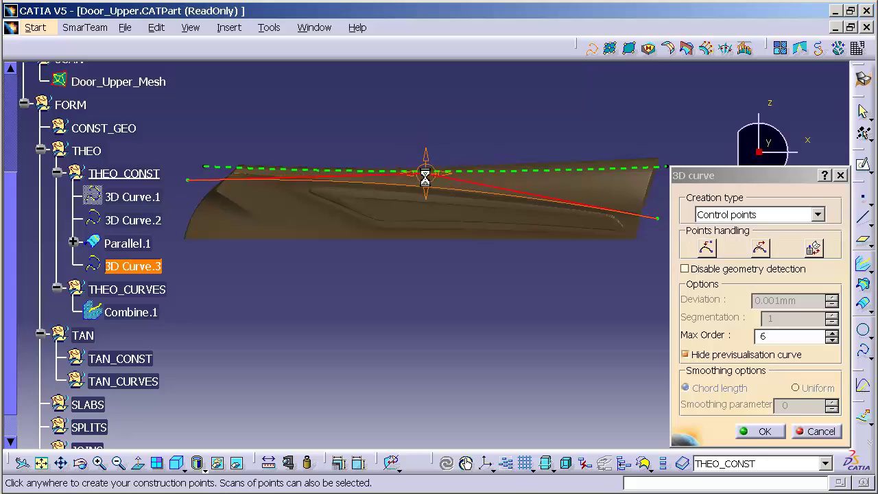
pyautogui.moveTo(199, 195)
pyautogui.moveTo(190, 187); pyautogui.dragTo(192, 177)
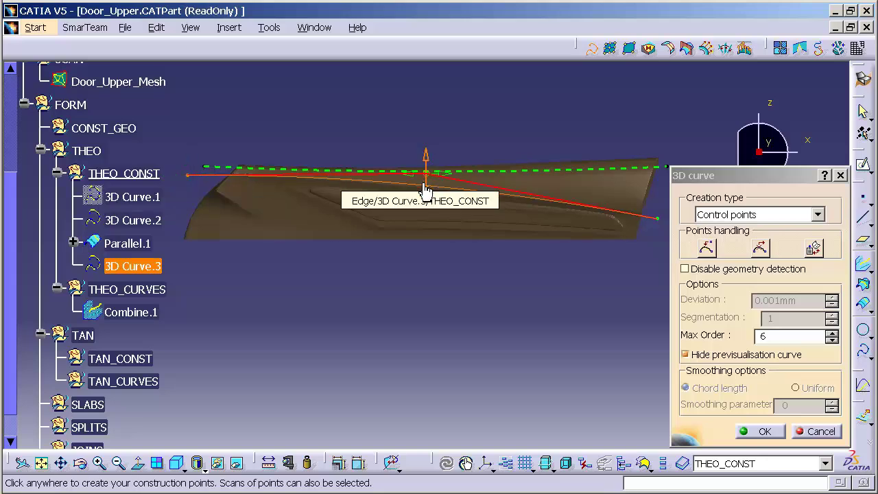
pyautogui.moveTo(426, 180); pyautogui.dragTo(424, 187)
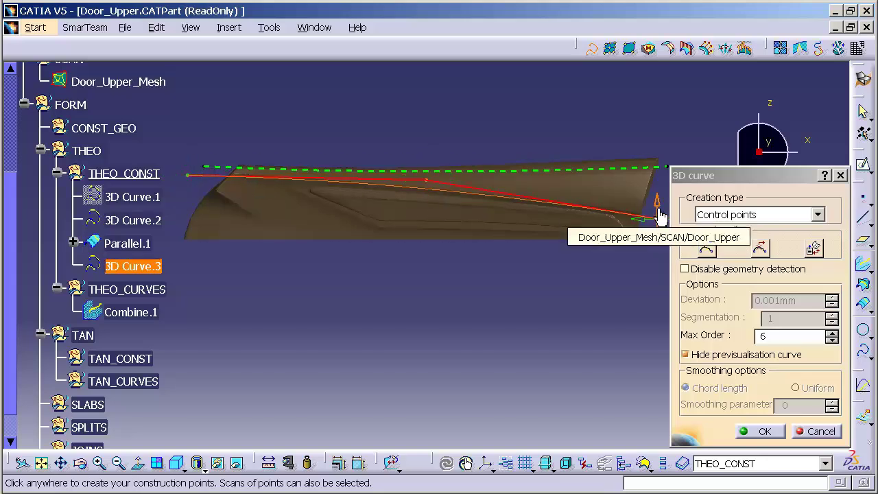
pyautogui.moveTo(657, 213); pyautogui.dragTo(656, 203)
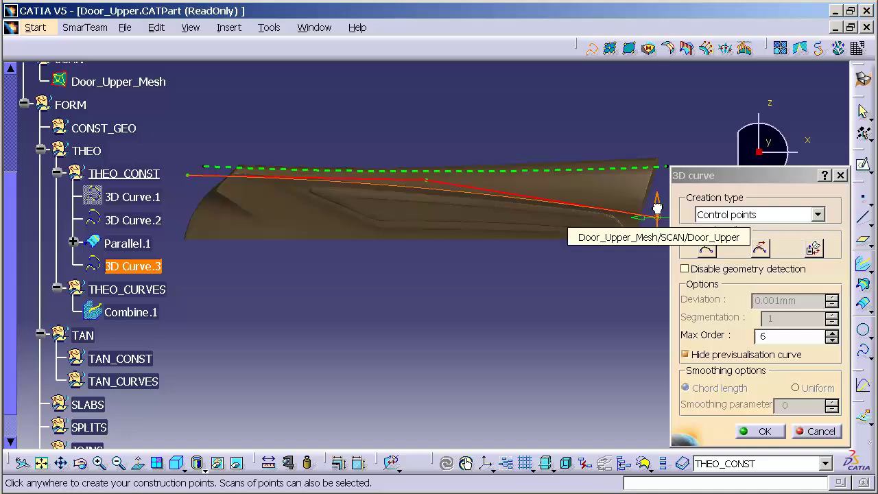
pyautogui.click(766, 430)
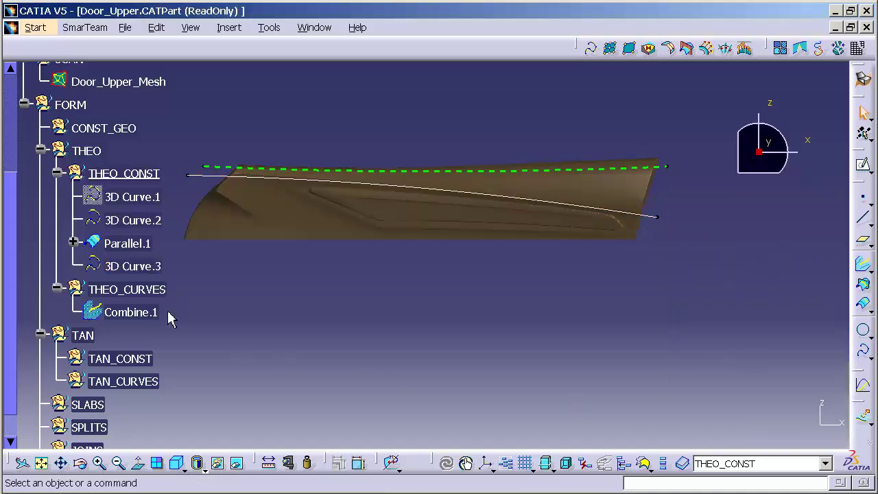
# - Define the THEO_CURVES geometrical set as the in-work object
pyautogui.rightClick(129, 291)
pyautogui.click(263, 389)
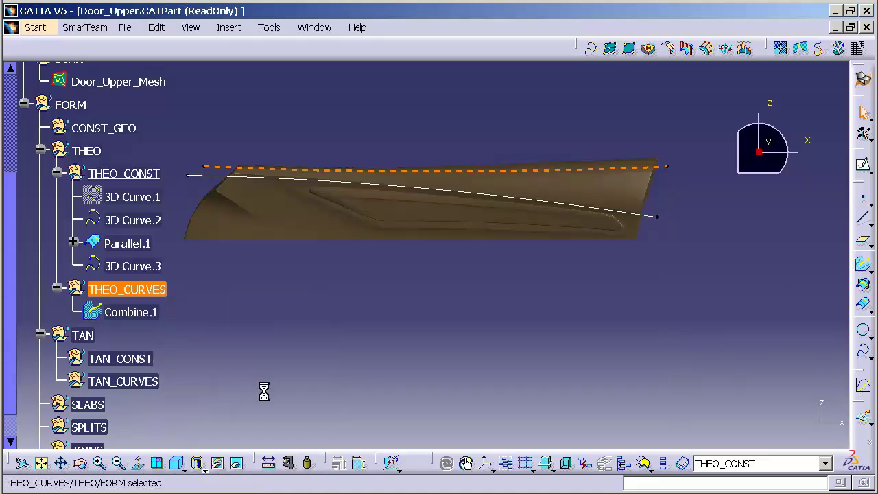
pyautogui.click(519, 371)
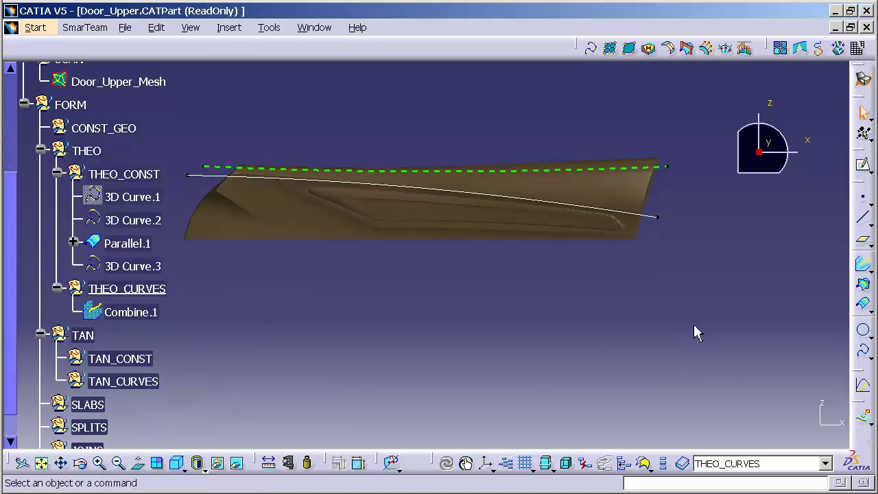
# - Combine Parallel.1 and 3D Curve.3 into Combine.2
pyautogui.click(862, 283)
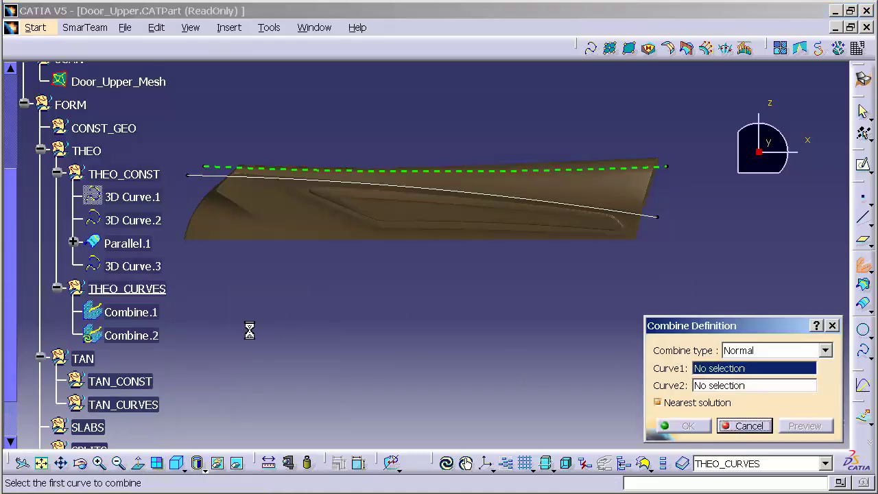
pyautogui.click(145, 244)
pyautogui.click(155, 267)
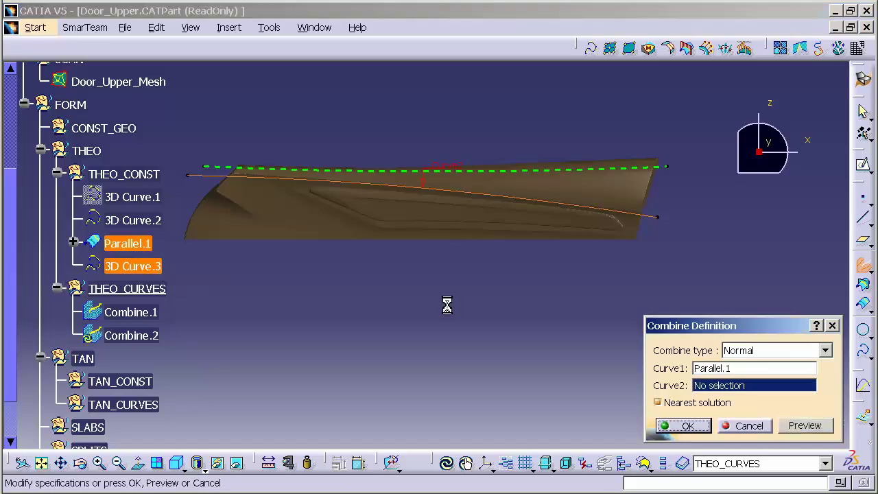
pyautogui.click(687, 427)
pyautogui.moveTo(439, 346); pyautogui.dragTo(434, 309, button='middle')
pyautogui.doubleClick(794, 249)
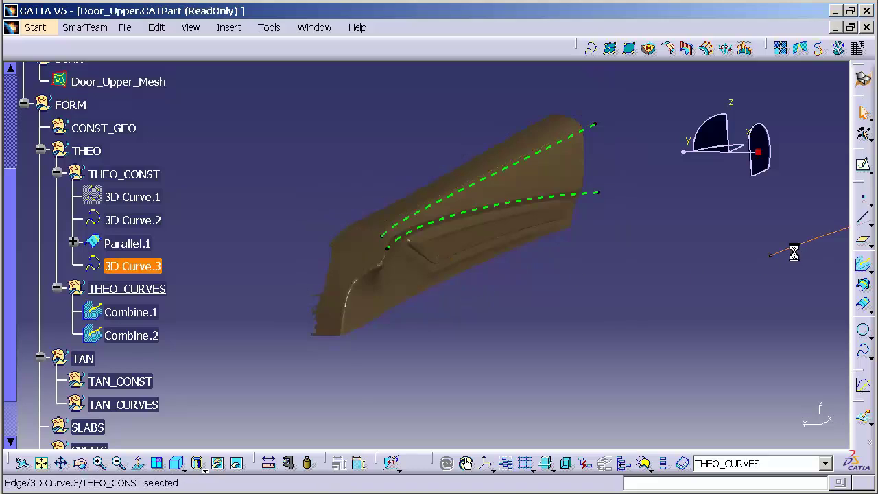
pyautogui.moveTo(645, 270); pyautogui.dragTo(511, 223, button='middle')
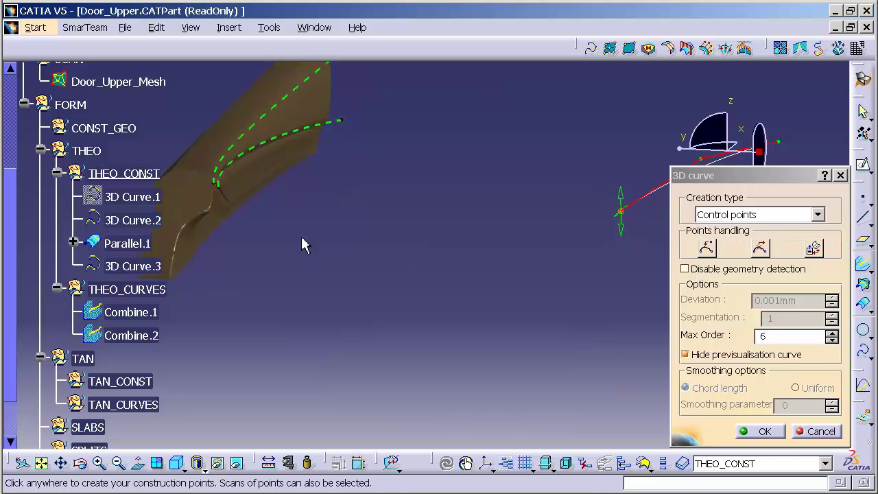
pyautogui.moveTo(305, 245); pyautogui.dragTo(367, 208, button='middle')
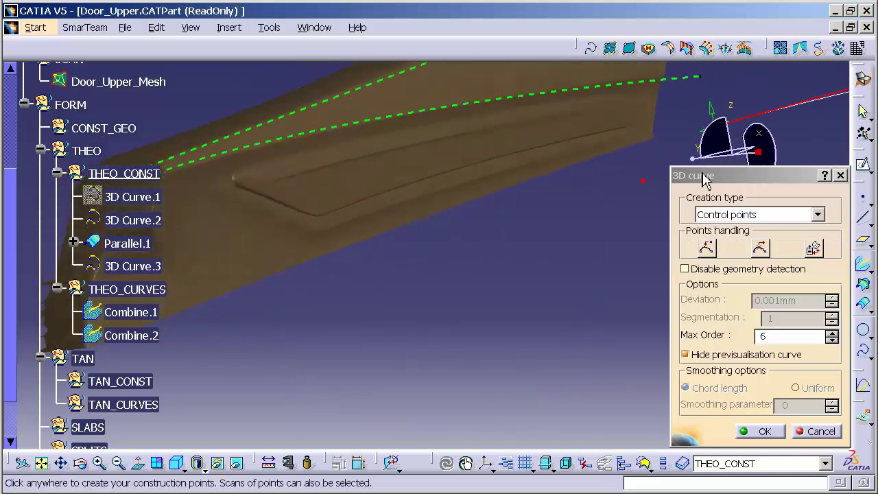
pyautogui.moveTo(715, 130); pyautogui.dragTo(620, 179, button='middle')
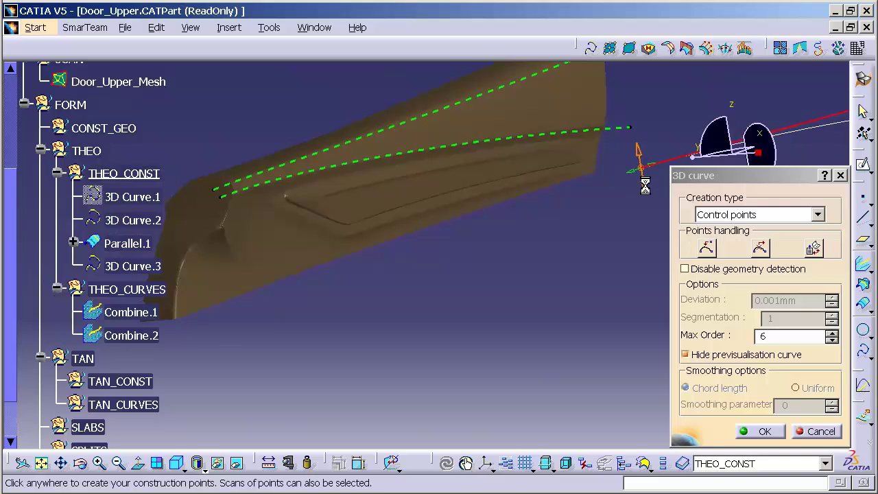
pyautogui.moveTo(563, 195); pyautogui.dragTo(368, 274, button='middle')
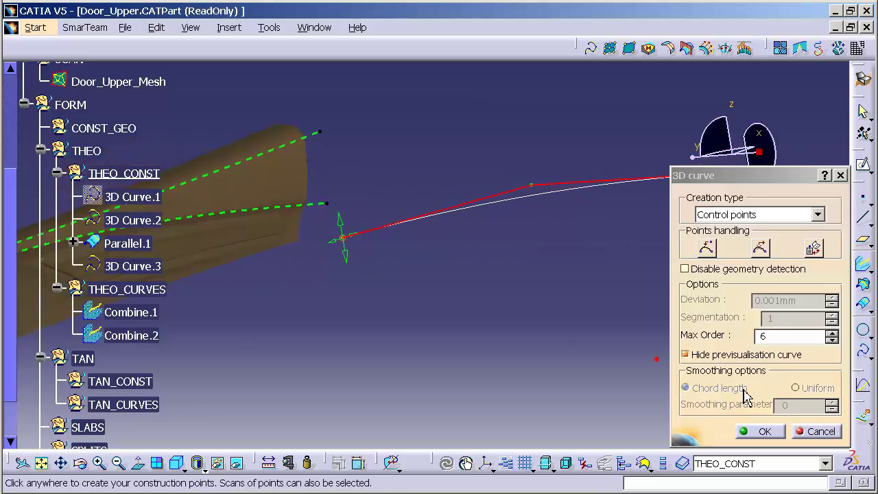
pyautogui.click(759, 432)
# - Zoom and orbit to the door's front corner to inspect the Combine.1 and Combine.2 ends
pyautogui.moveTo(315, 362); pyautogui.dragTo(572, 319, button='middle')
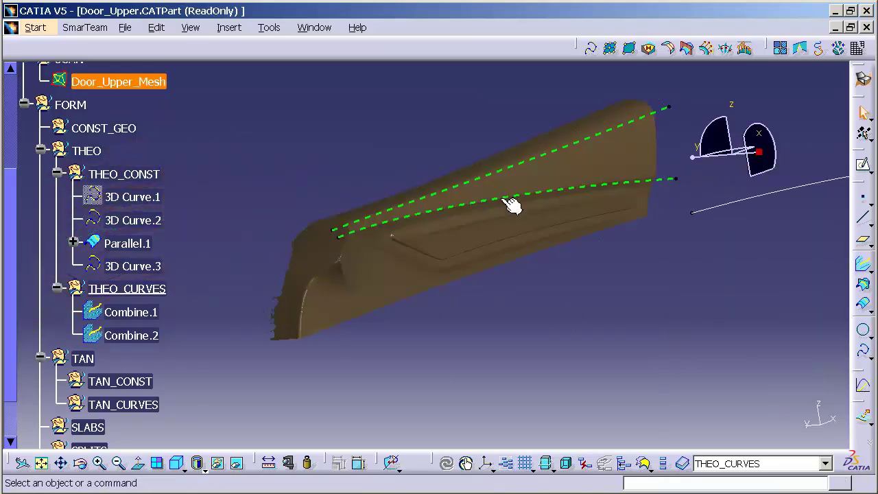
pyautogui.moveTo(535, 270); pyautogui.dragTo(446, 268, button='middle')
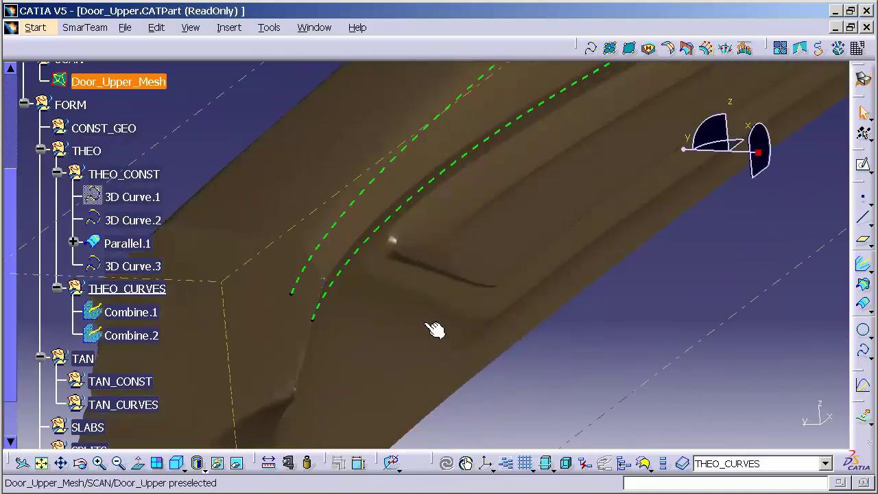
pyautogui.moveTo(435, 334); pyautogui.dragTo(388, 351, button='middle')
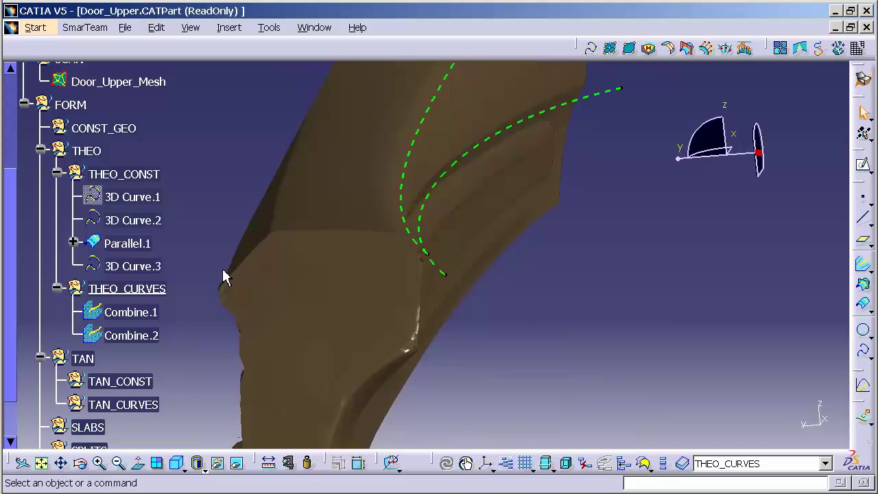
# - Change Parallel.1's constant offset to 3.5 mm, checking the curves before confirming
pyautogui.doubleClick(129, 245)
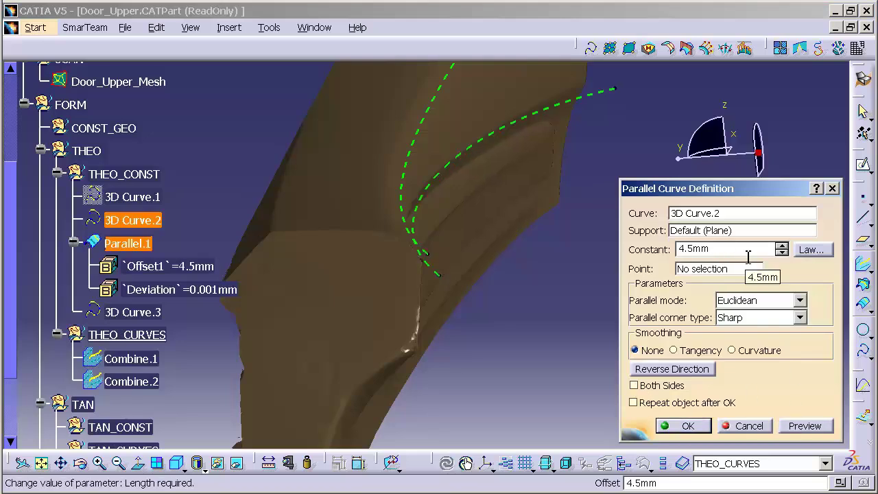
pyautogui.press('Down')
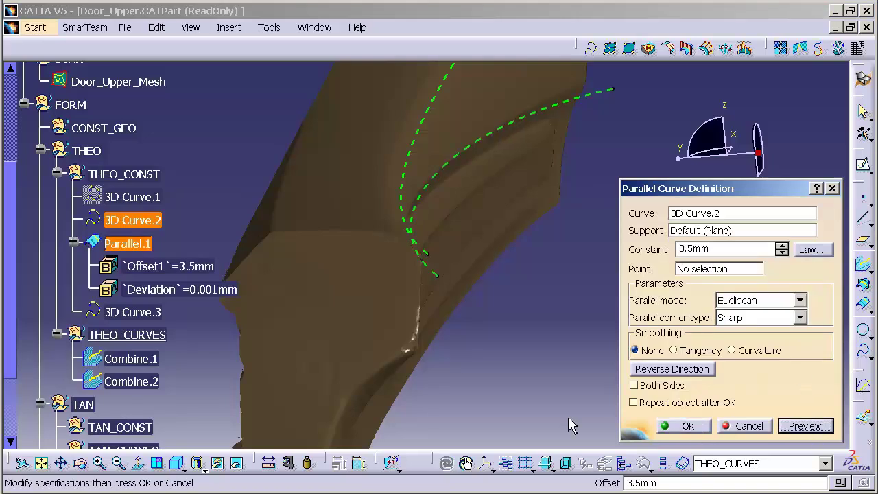
pyautogui.moveTo(569, 425); pyautogui.dragTo(278, 293, button='middle')
pyautogui.moveTo(164, 196); pyautogui.dragTo(343, 293, button='middle')
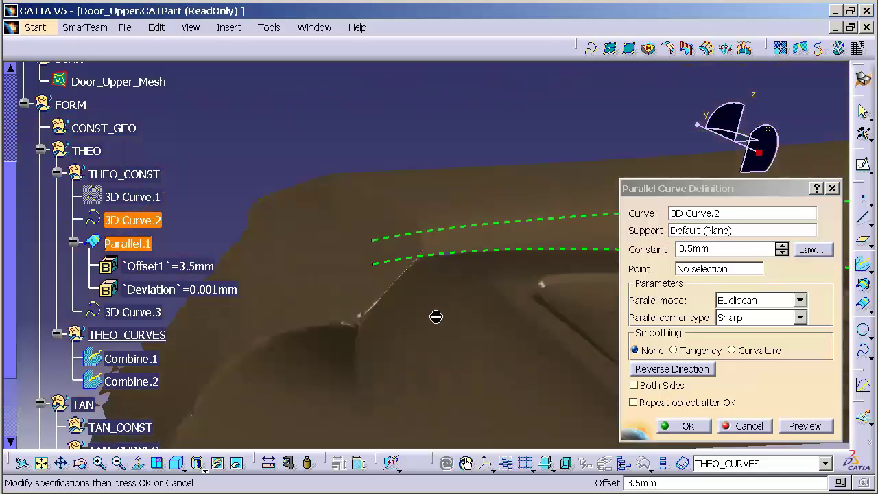
pyautogui.moveTo(436, 317); pyautogui.dragTo(232, 258, button='middle')
pyautogui.moveTo(462, 321); pyautogui.dragTo(470, 345, button='middle')
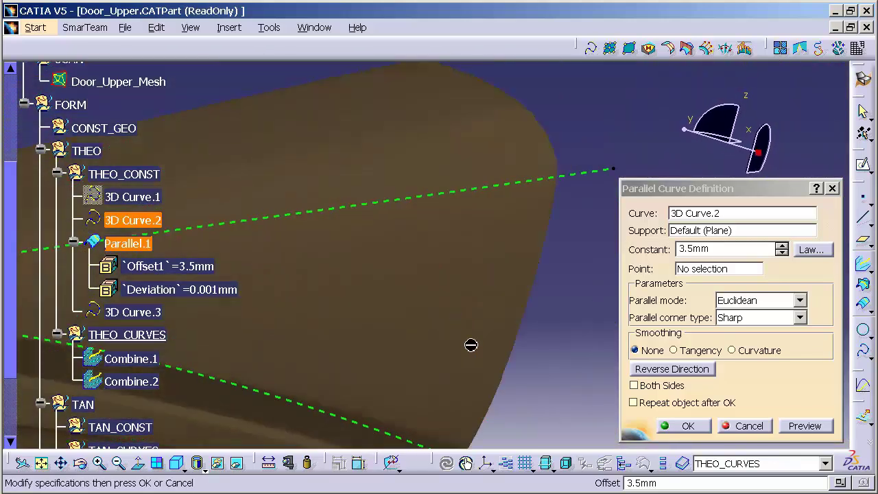
pyautogui.click(704, 431)
pyautogui.moveTo(445, 421); pyautogui.dragTo(566, 272, button='middle')
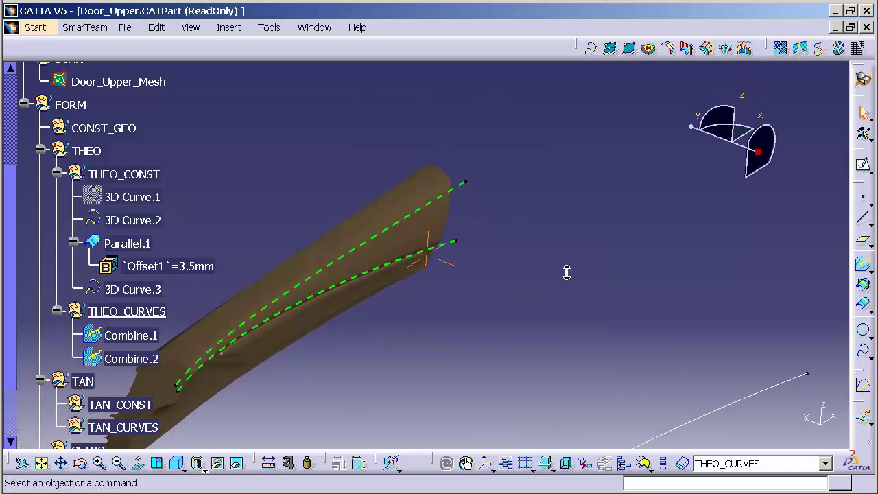
# - Nudge 3D Curve.3's end control point slightly upward and commit the edit
pyautogui.doubleClick(744, 402)
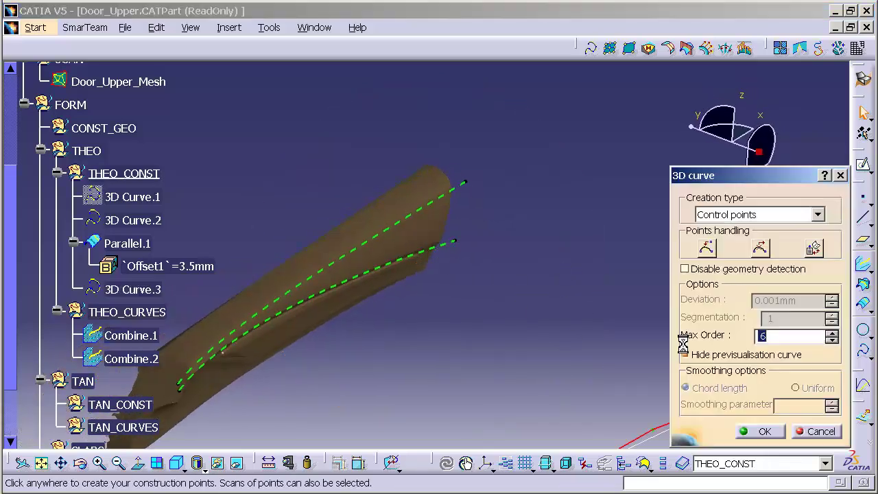
pyautogui.moveTo(551, 299); pyautogui.dragTo(542, 258, button='middle')
pyautogui.moveTo(734, 176); pyautogui.dragTo(877, 218)
pyautogui.moveTo(645, 292); pyautogui.dragTo(642, 280)
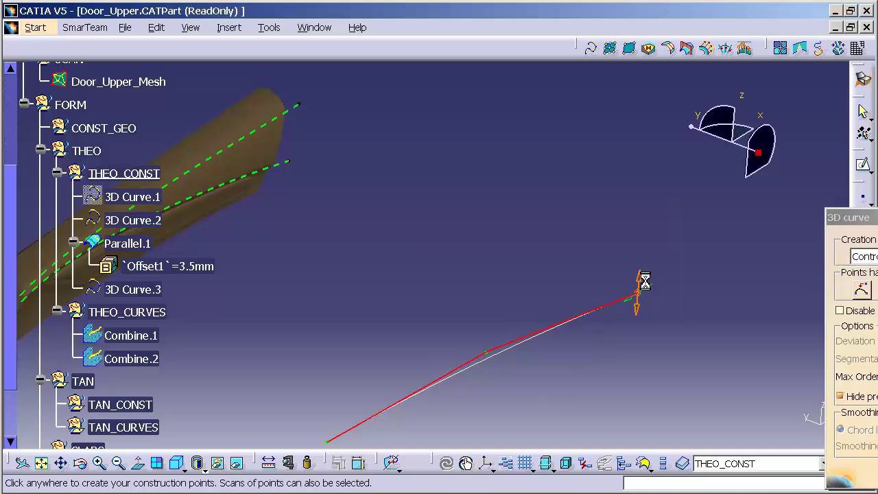
pyautogui.press('Return')
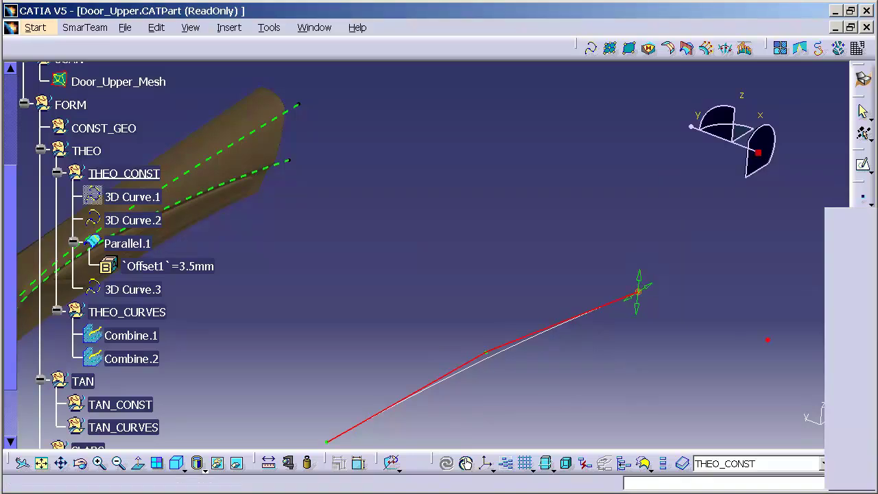
pyautogui.moveTo(337, 309); pyautogui.dragTo(554, 310, button='middle')
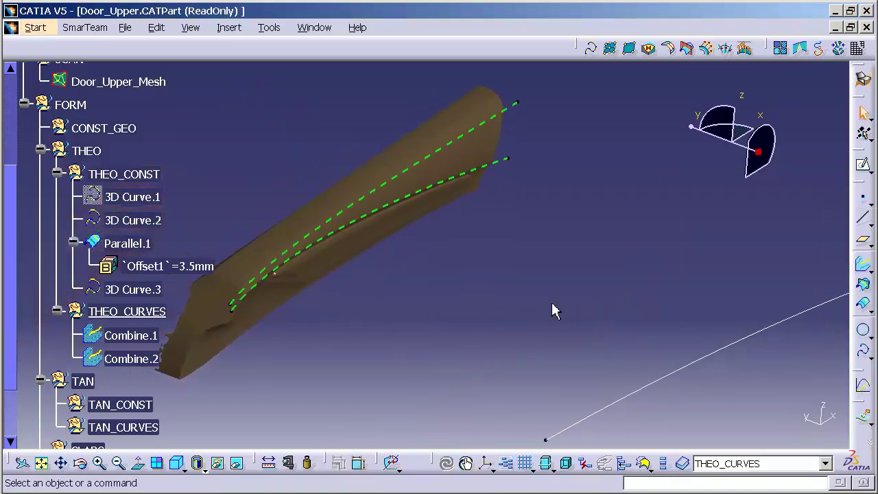